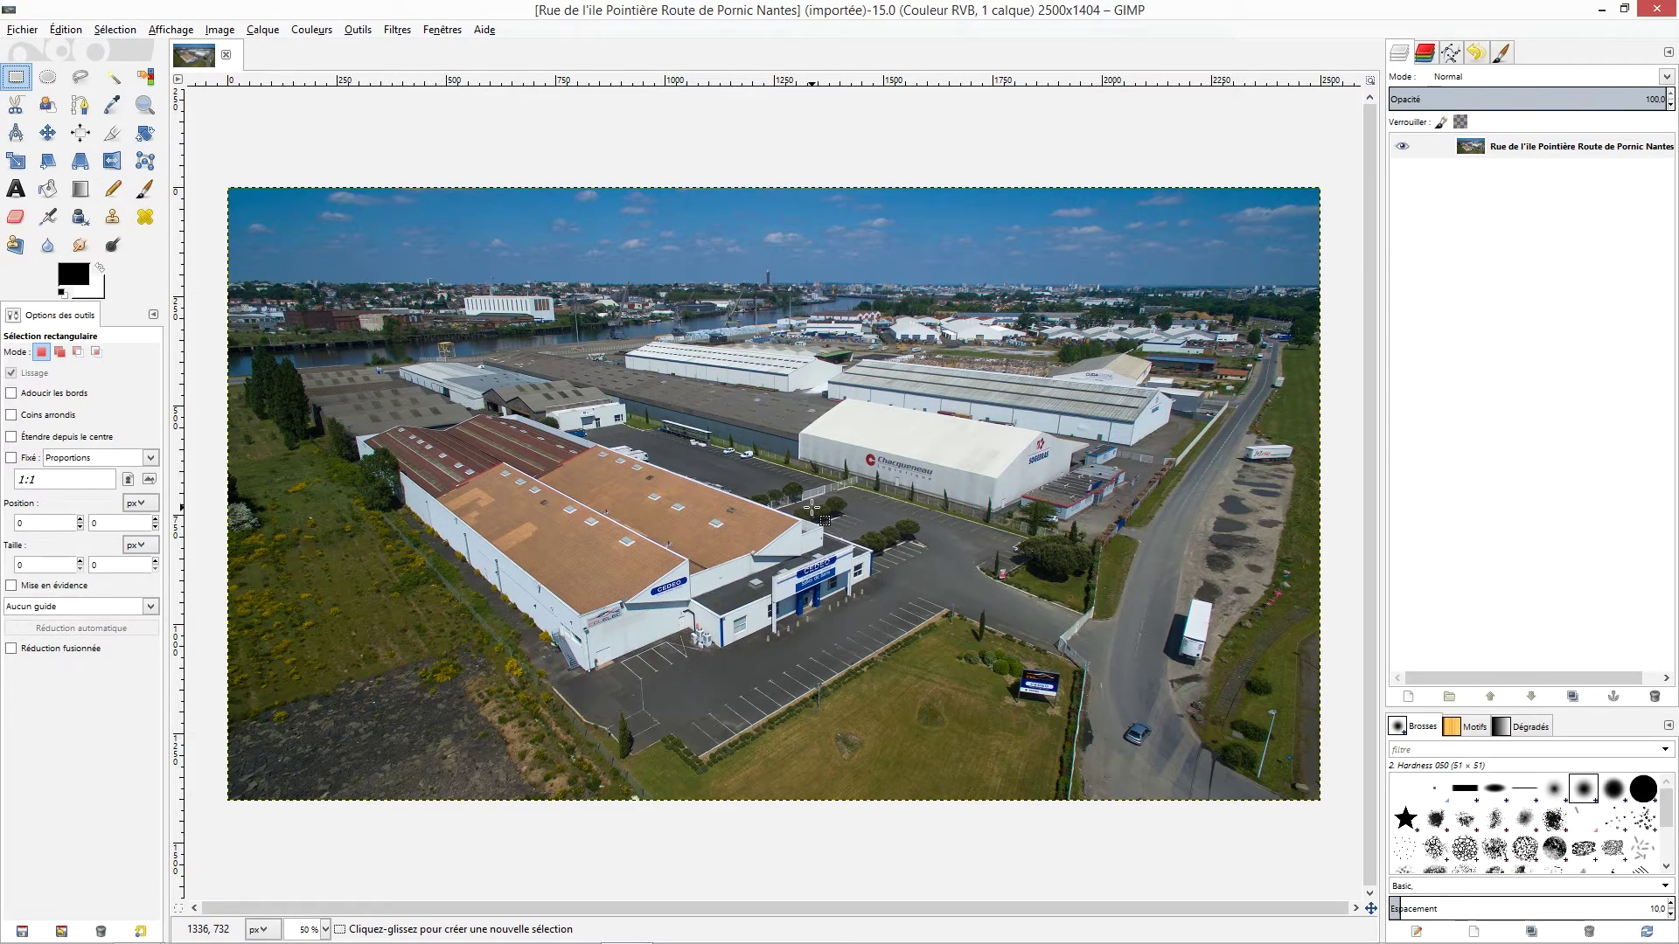
# - Raise the master saturation to 70 in Hue-Saturation and apply it to the photo
pyautogui.click(316, 31)
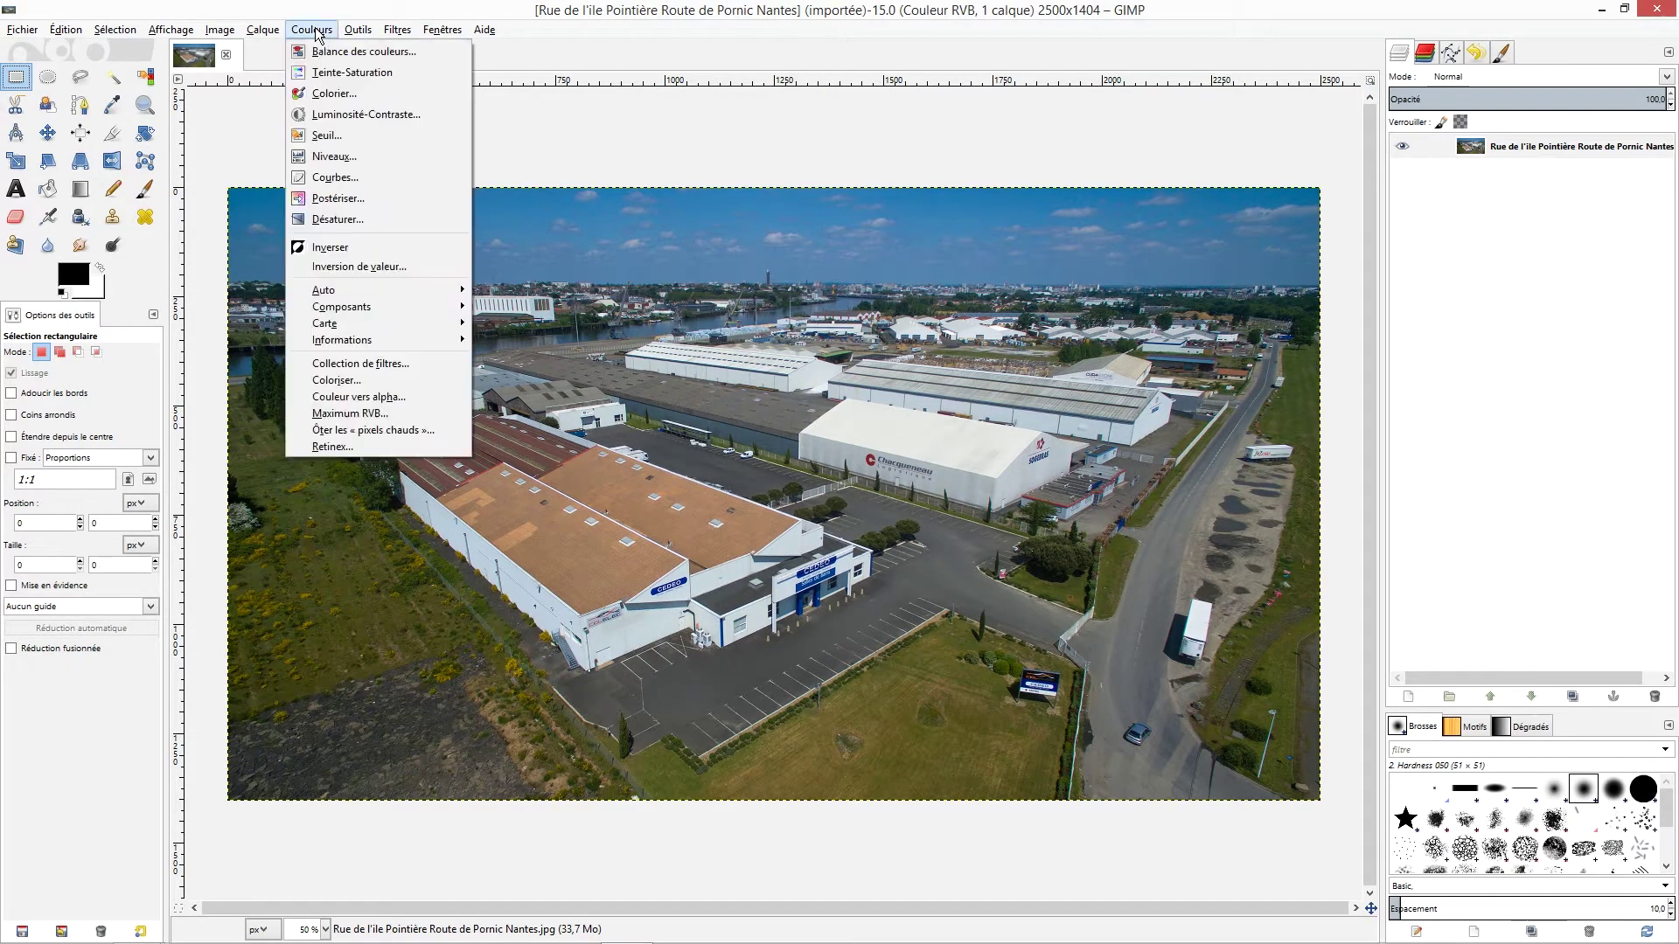
pyautogui.click(352, 72)
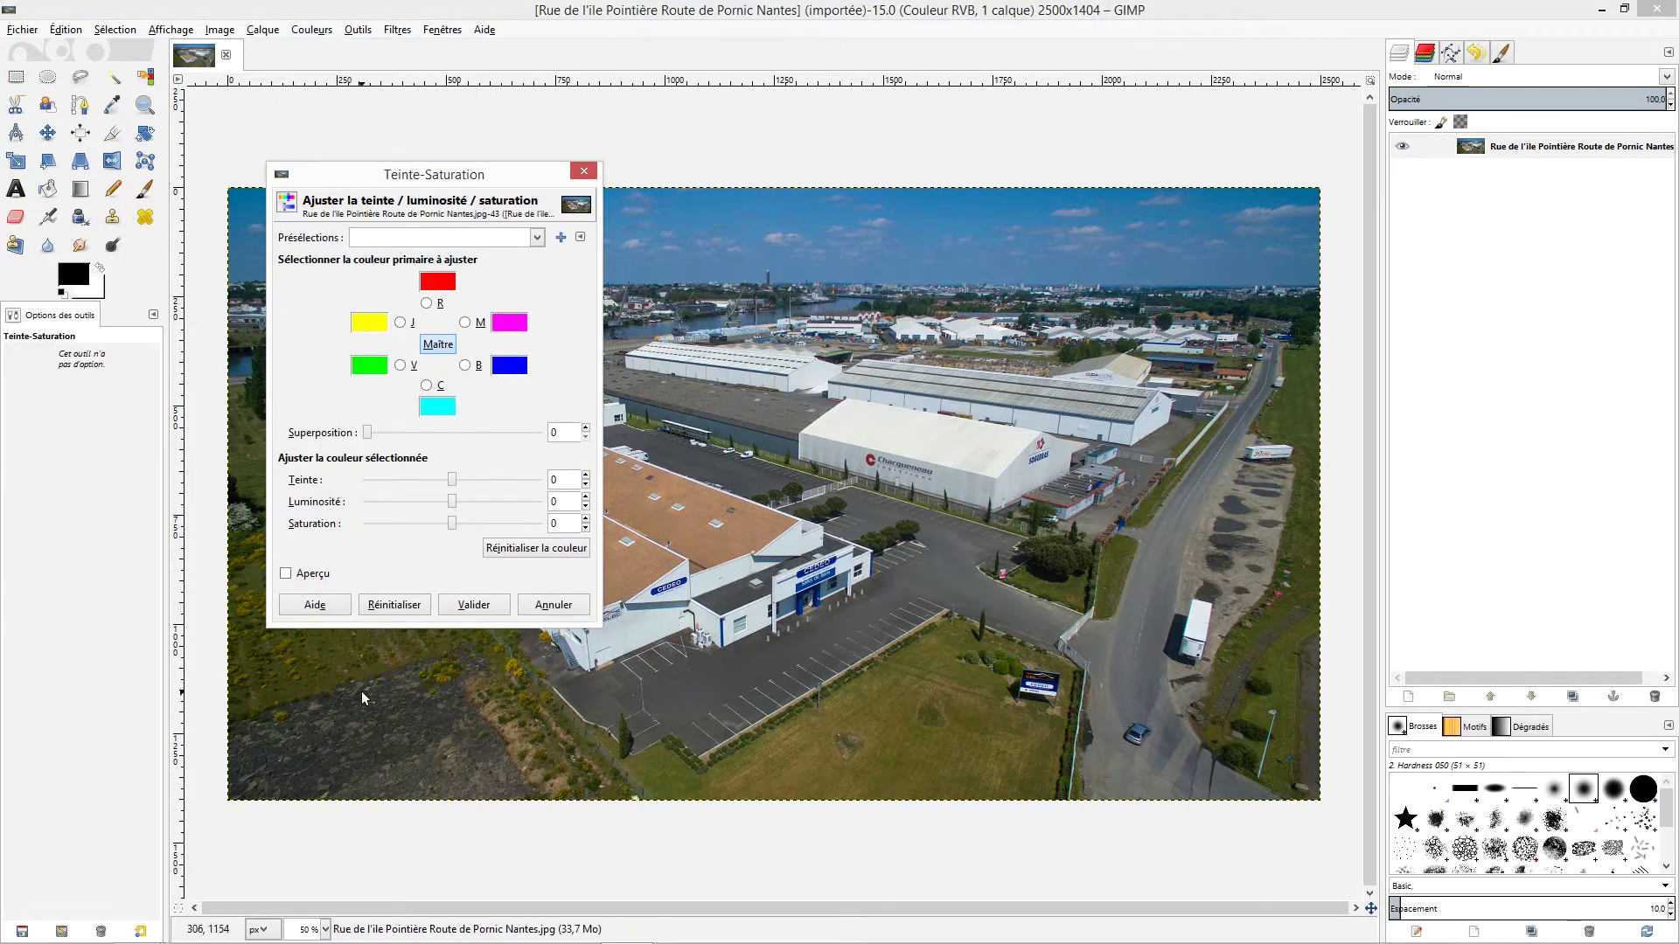
pyautogui.click(554, 525)
pyautogui.write('70')
pyautogui.press('Return')
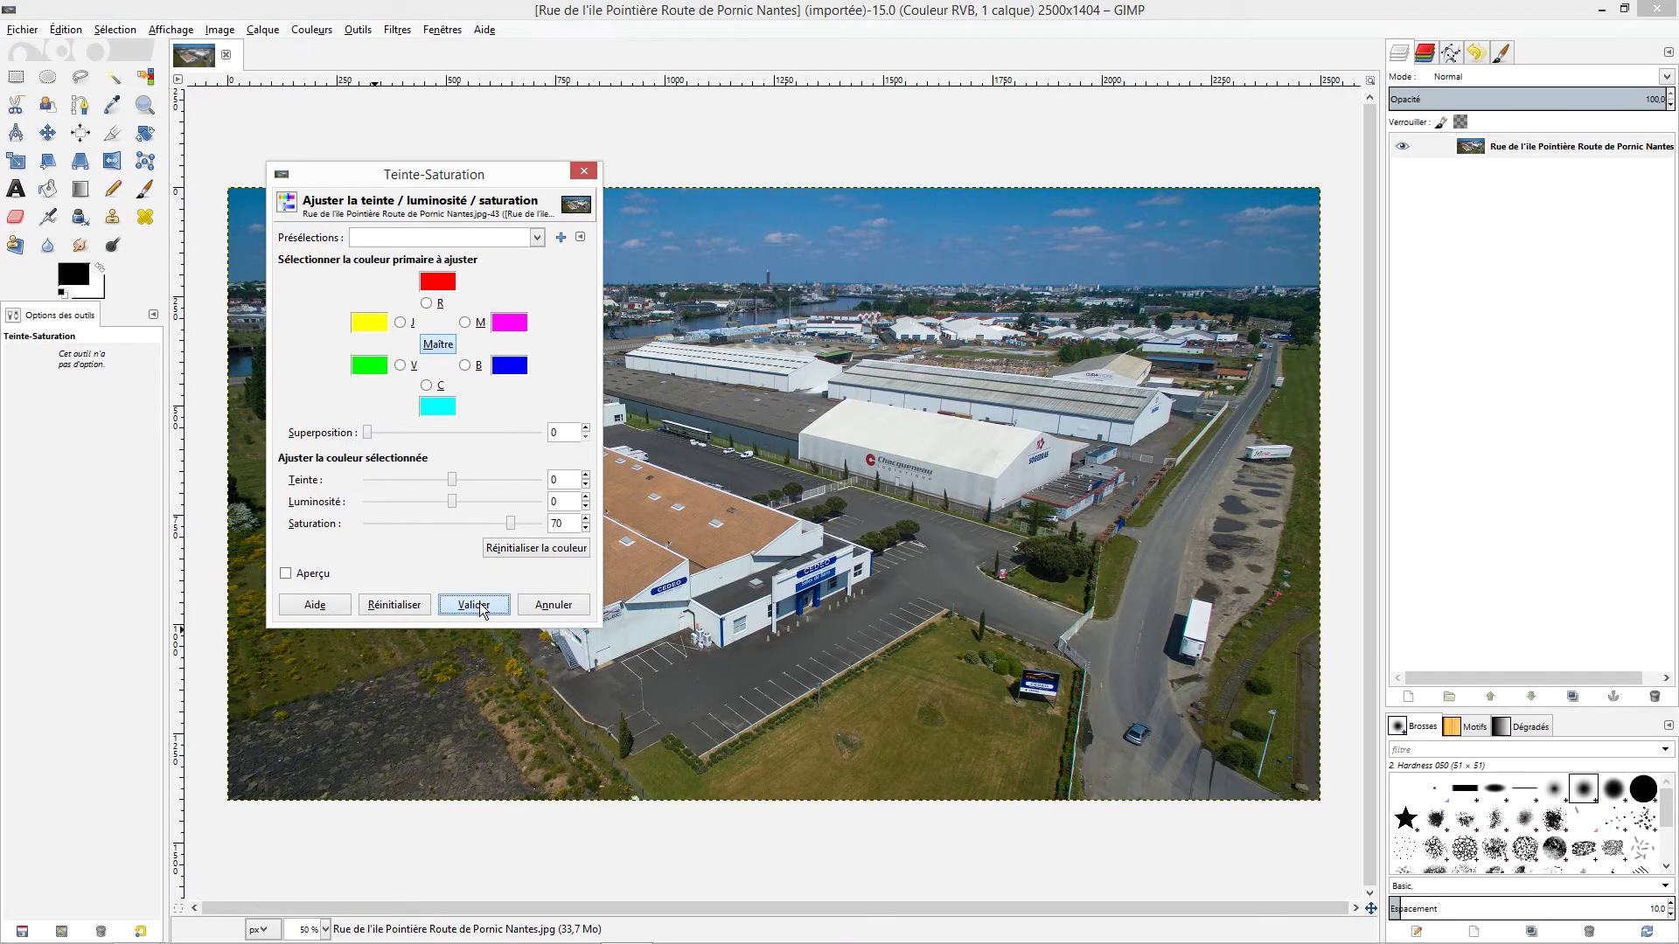
pyautogui.click(477, 603)
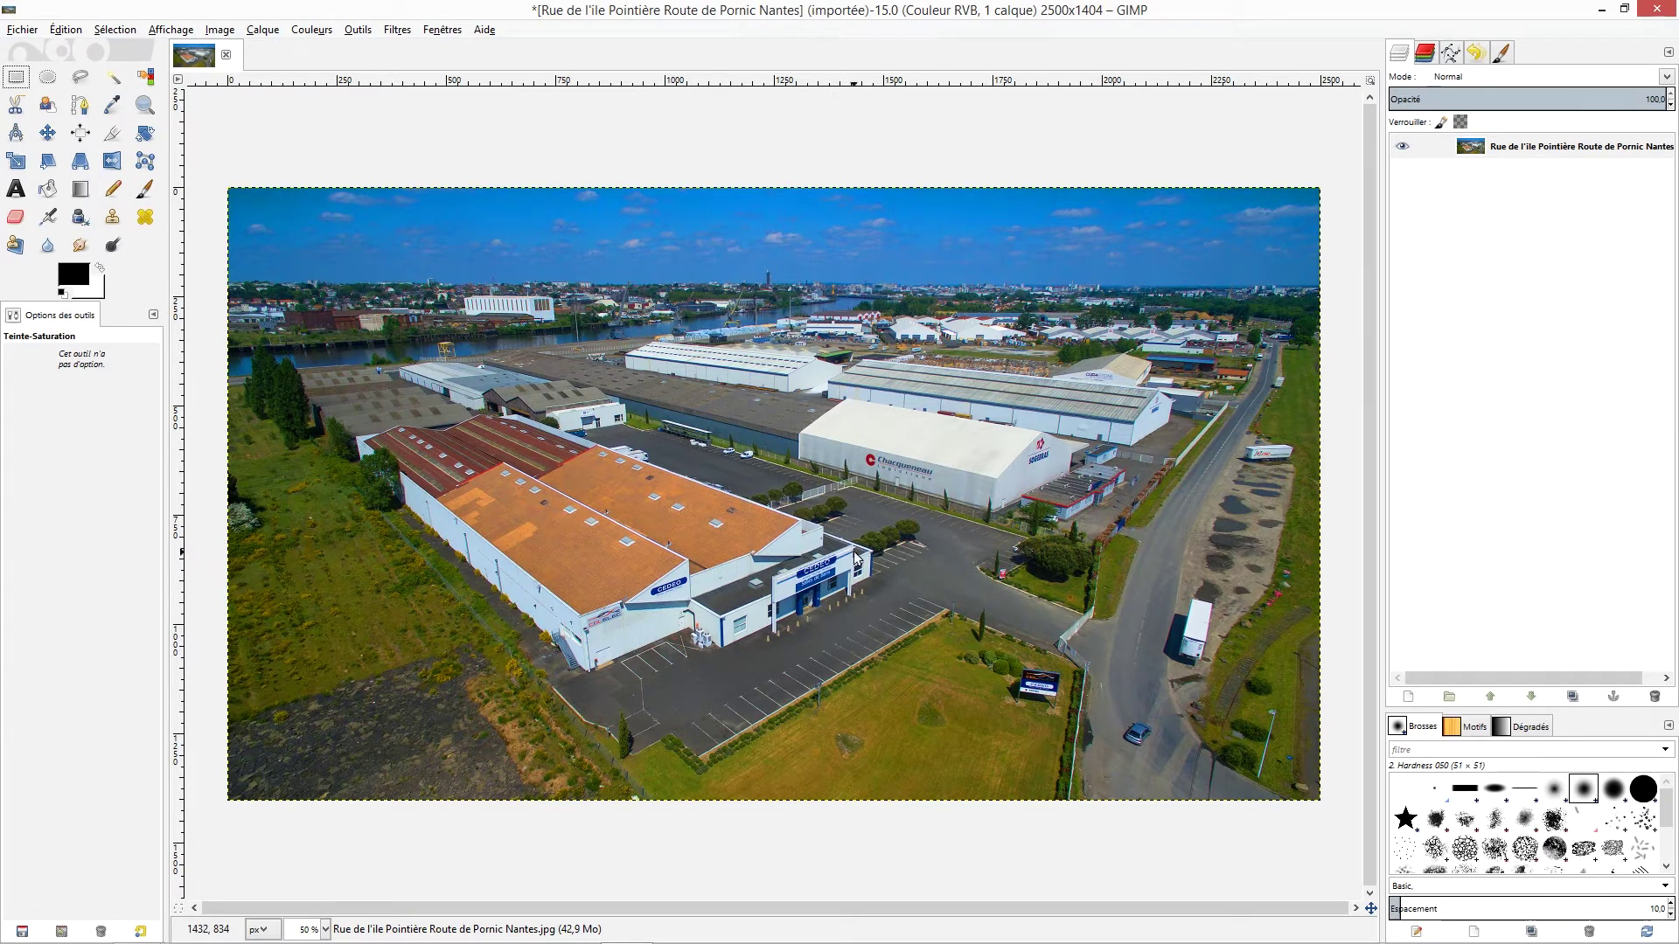
# - Duplicate the photo layer in the Layers panel
pyautogui.rightClick(1472, 145)
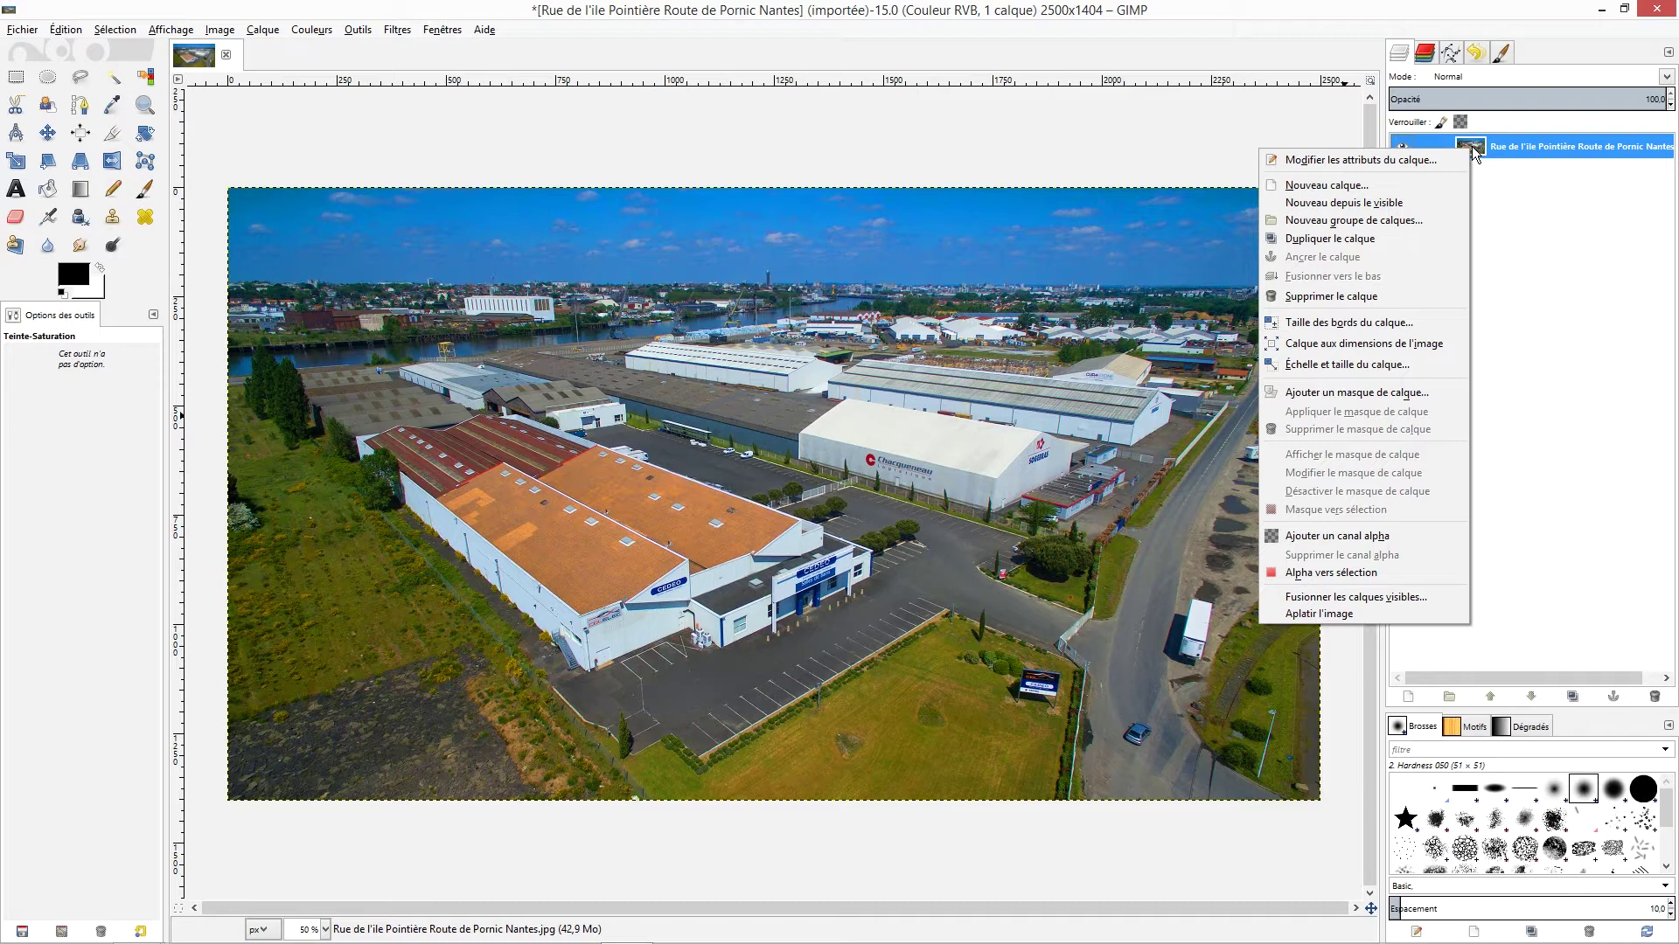
pyautogui.click(1357, 238)
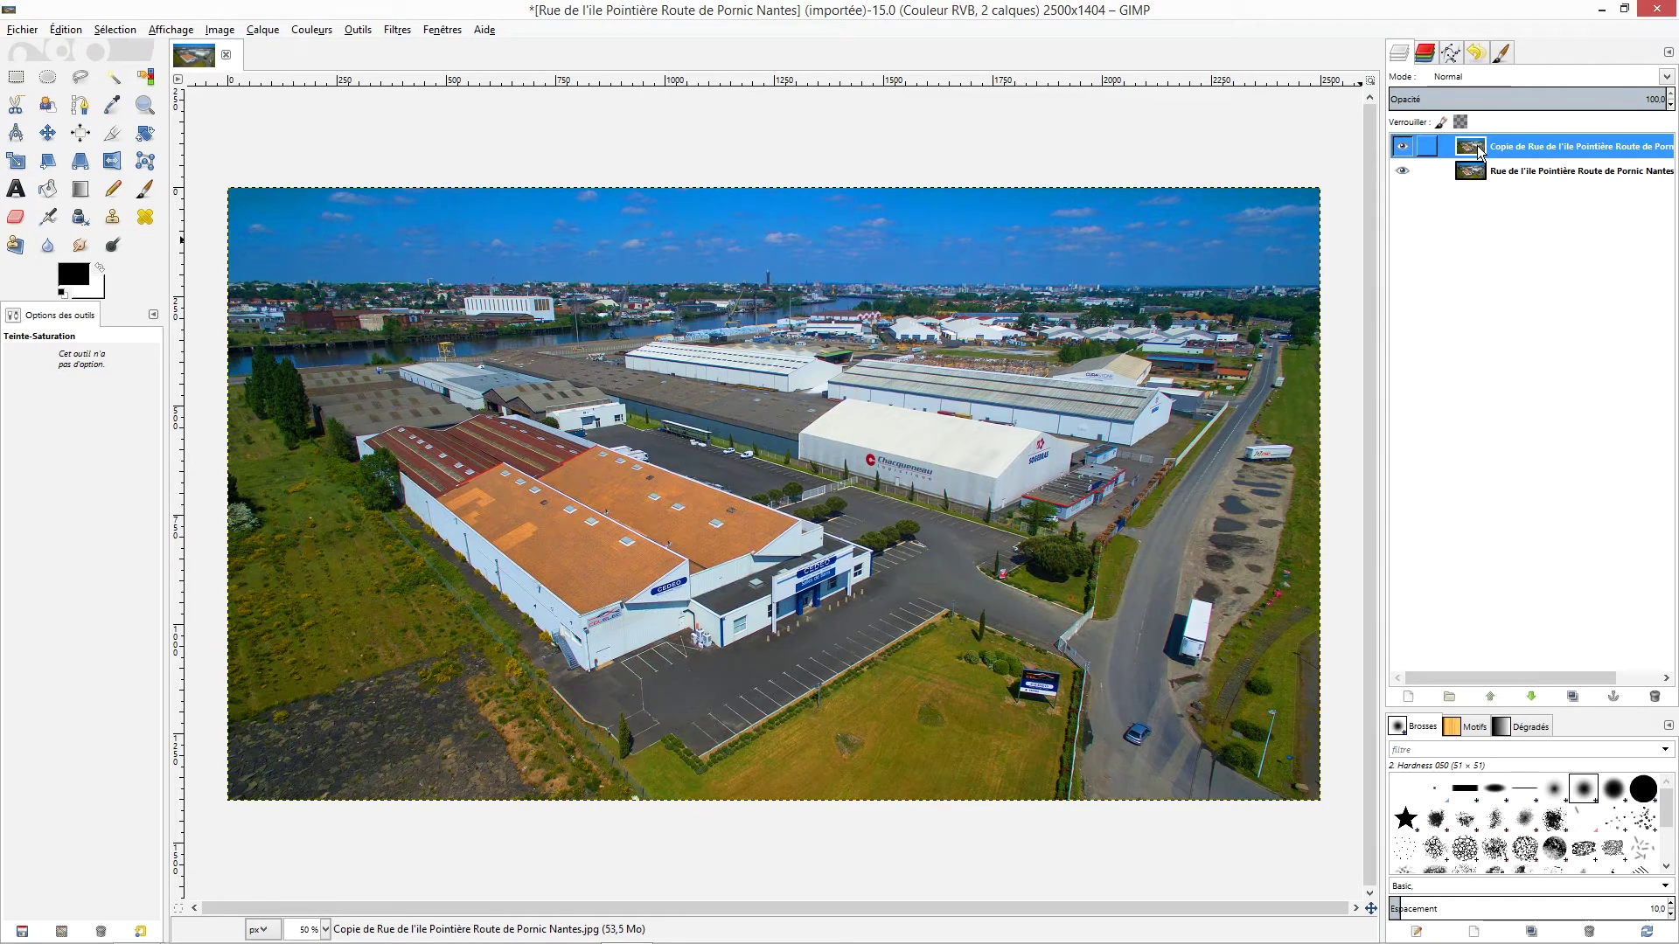
pyautogui.click(396, 32)
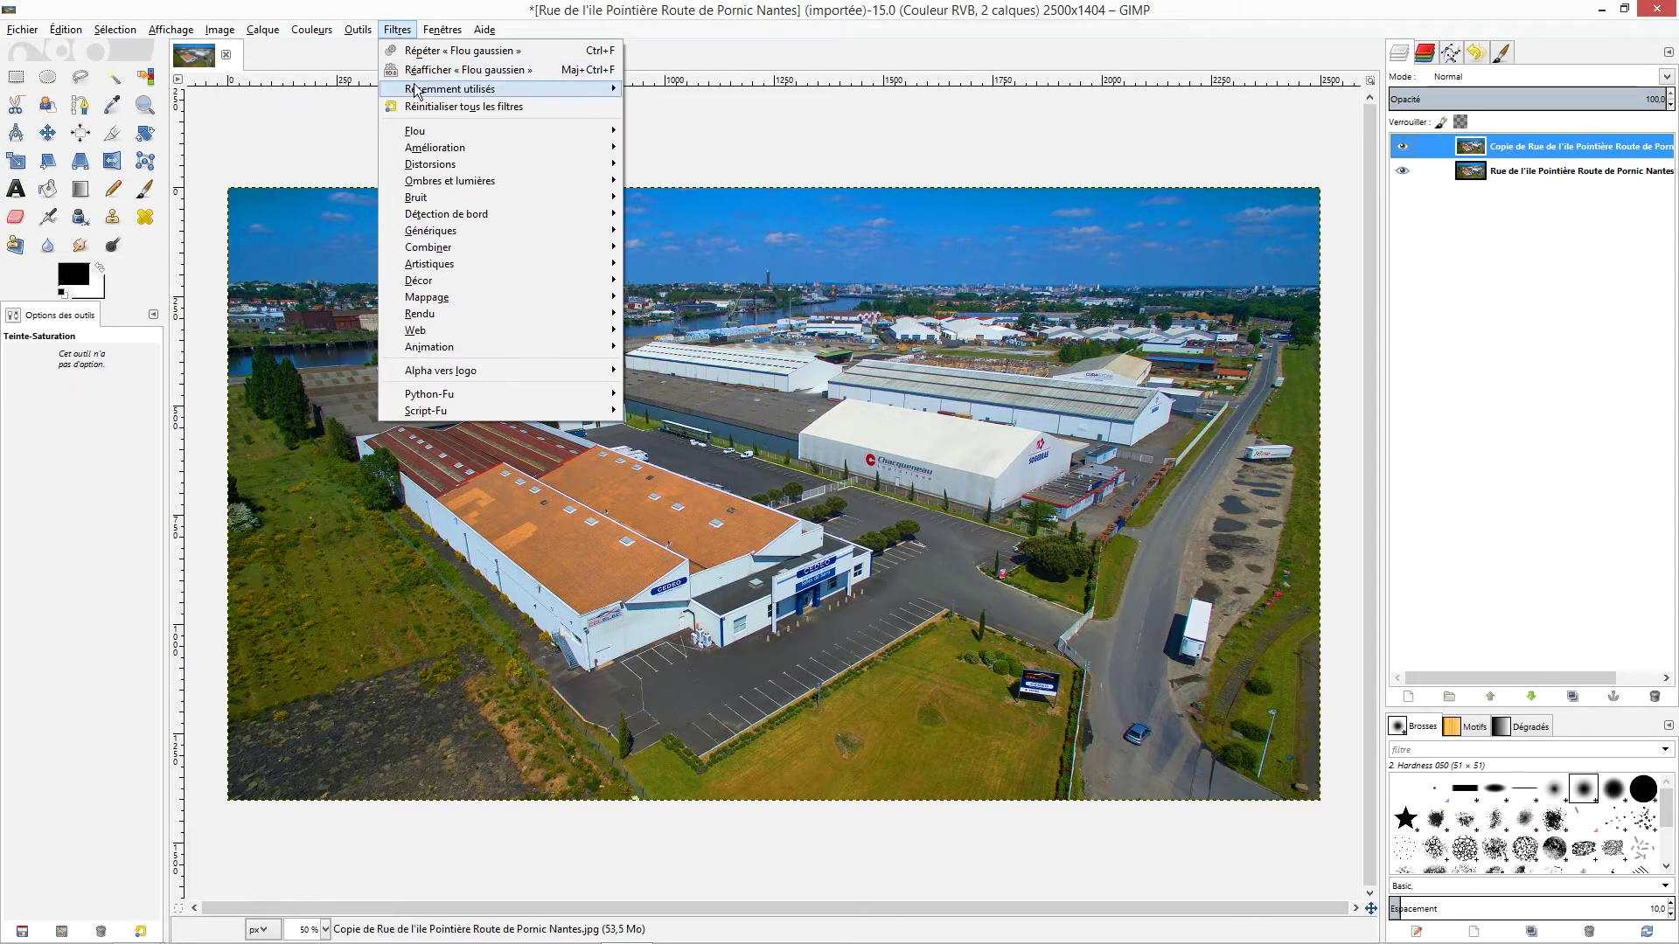
pyautogui.moveTo(414, 131)
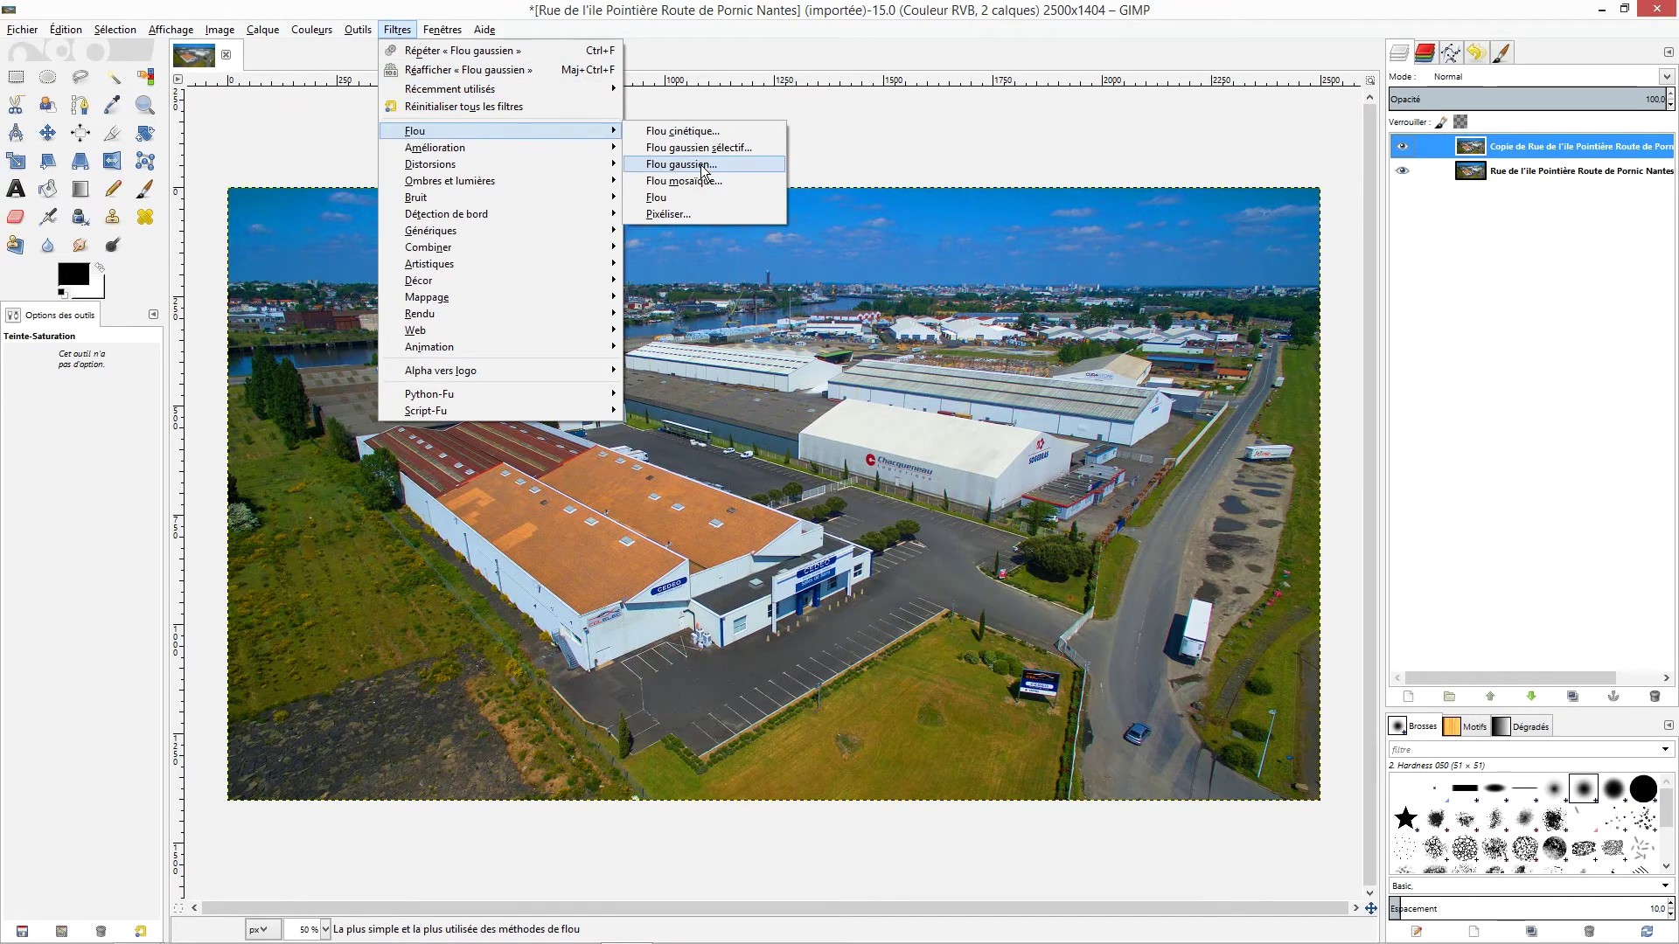
# - Apply a Gaussian blur with horizontal and vertical radius 30 to the layer copy
pyautogui.click(686, 165)
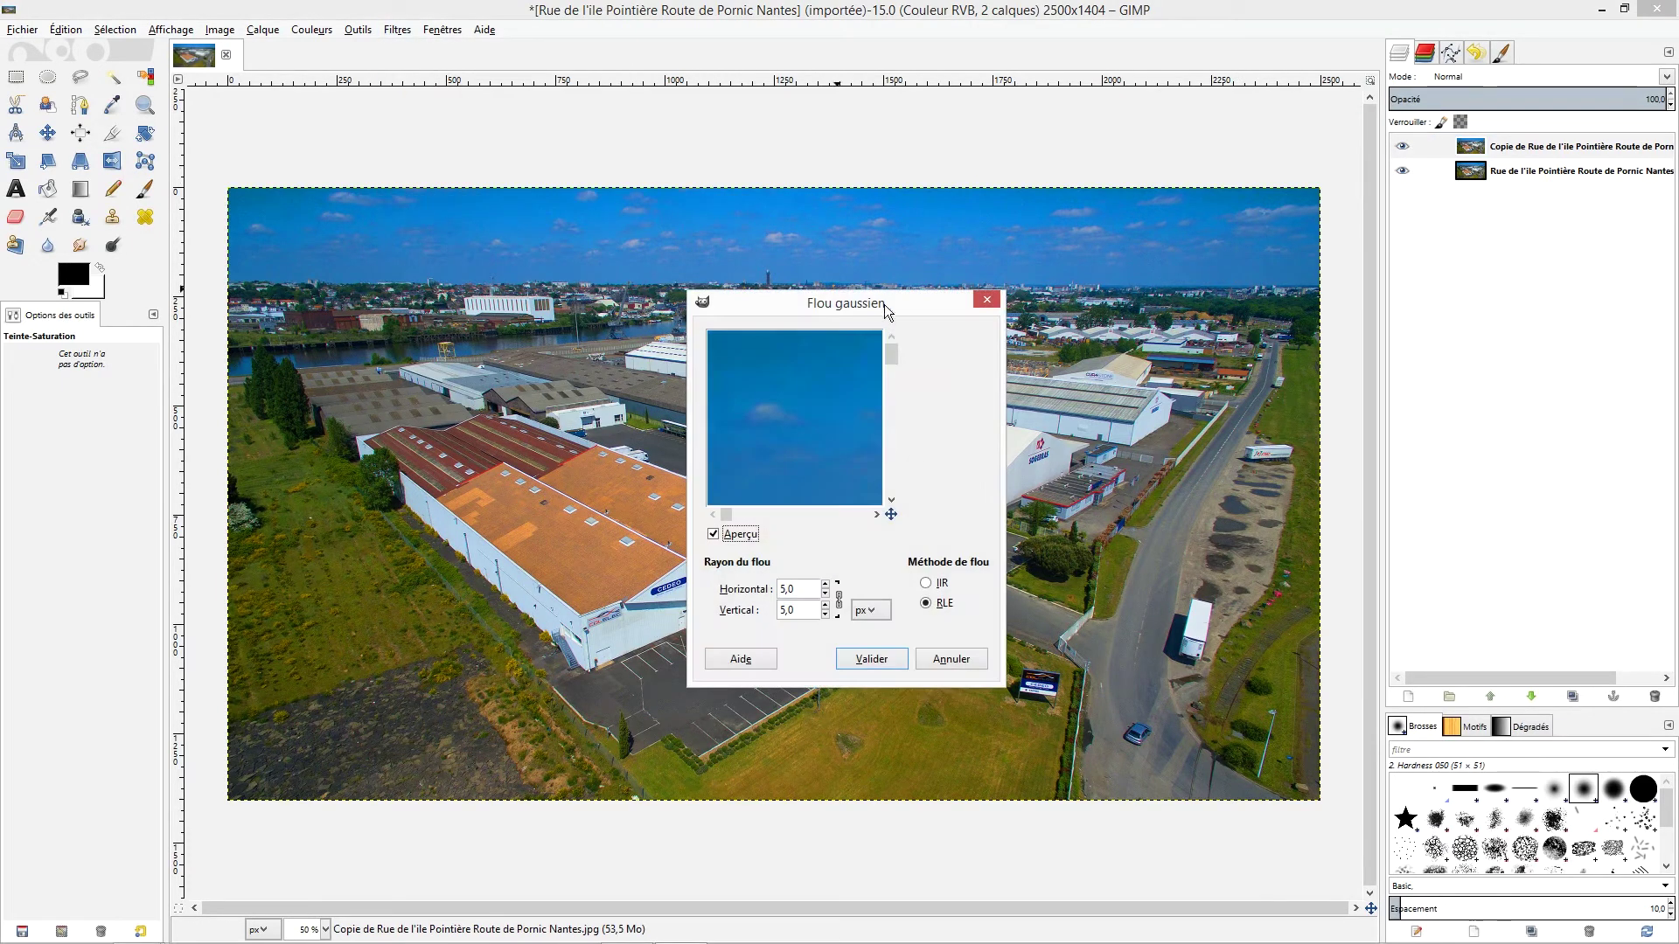
pyautogui.moveTo(884, 306); pyautogui.dragTo(847, 299)
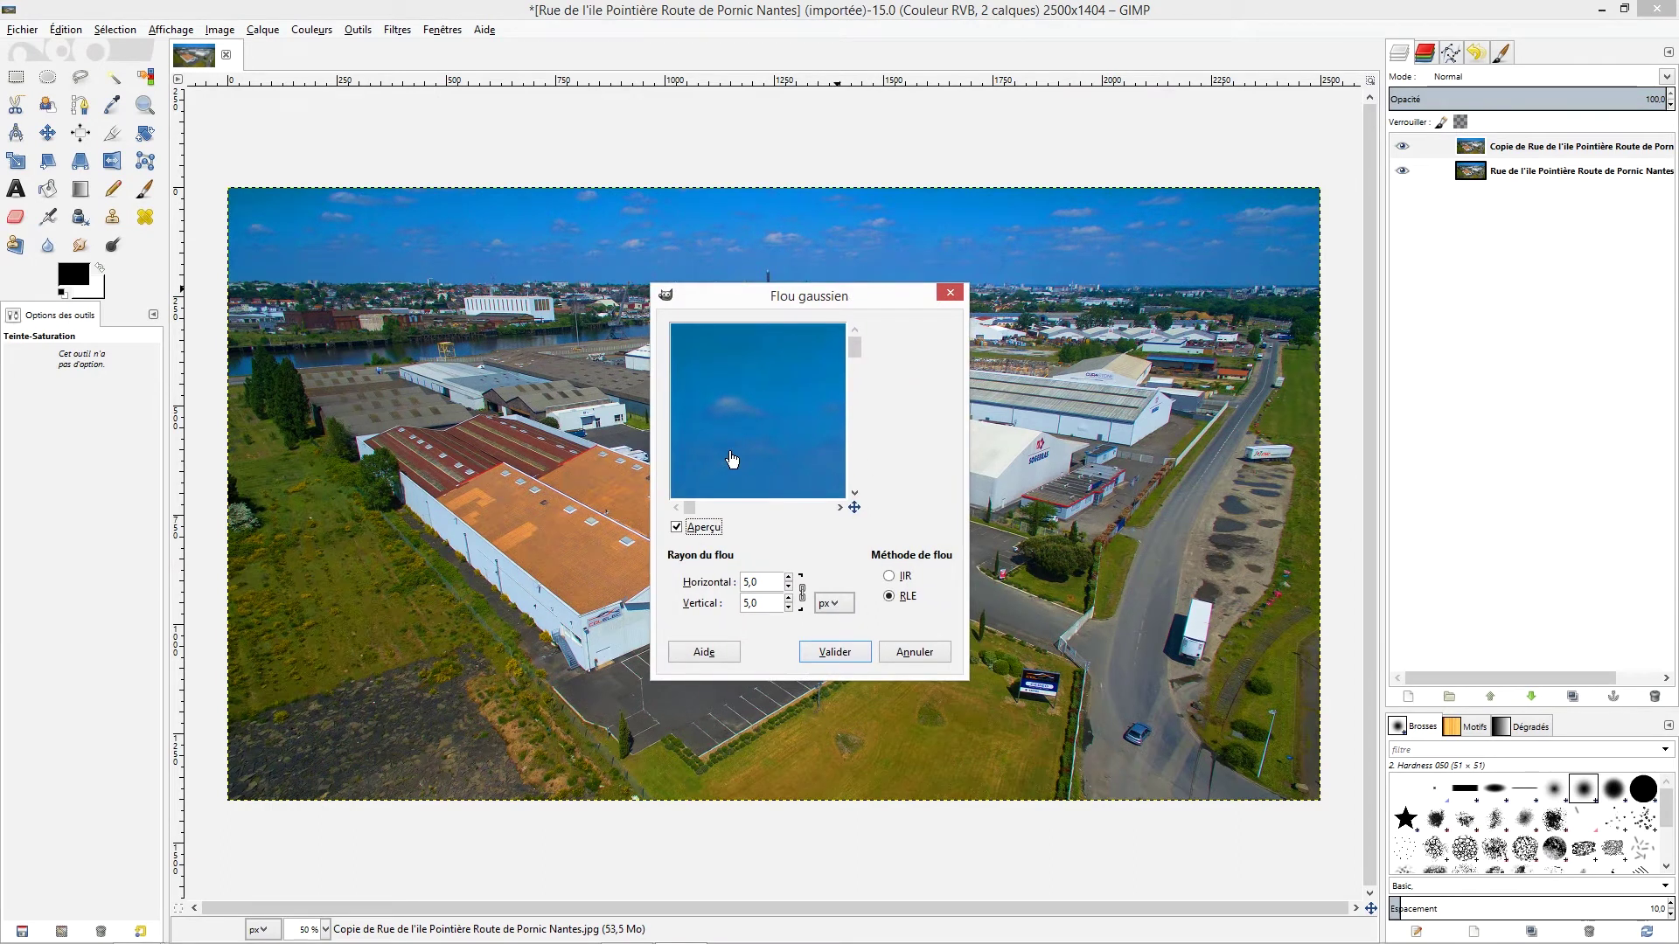
pyautogui.moveTo(777, 461); pyautogui.dragTo(763, 429)
pyautogui.scroll(-5, 763, 428)
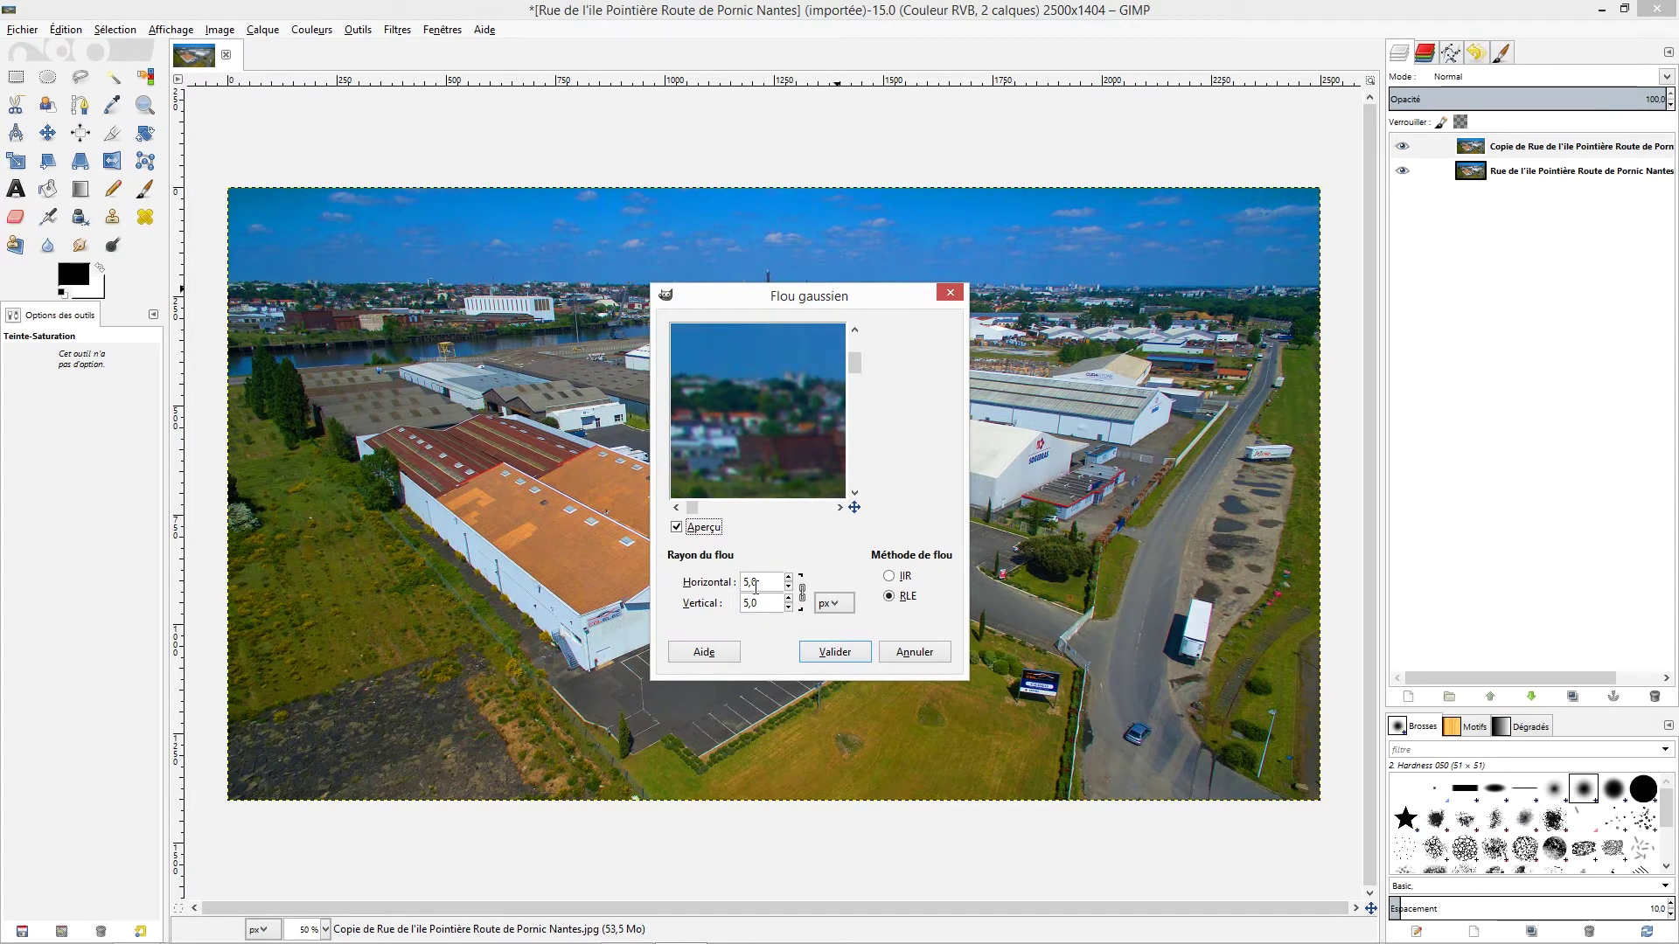
pyautogui.moveTo(763, 452); pyautogui.dragTo(757, 423)
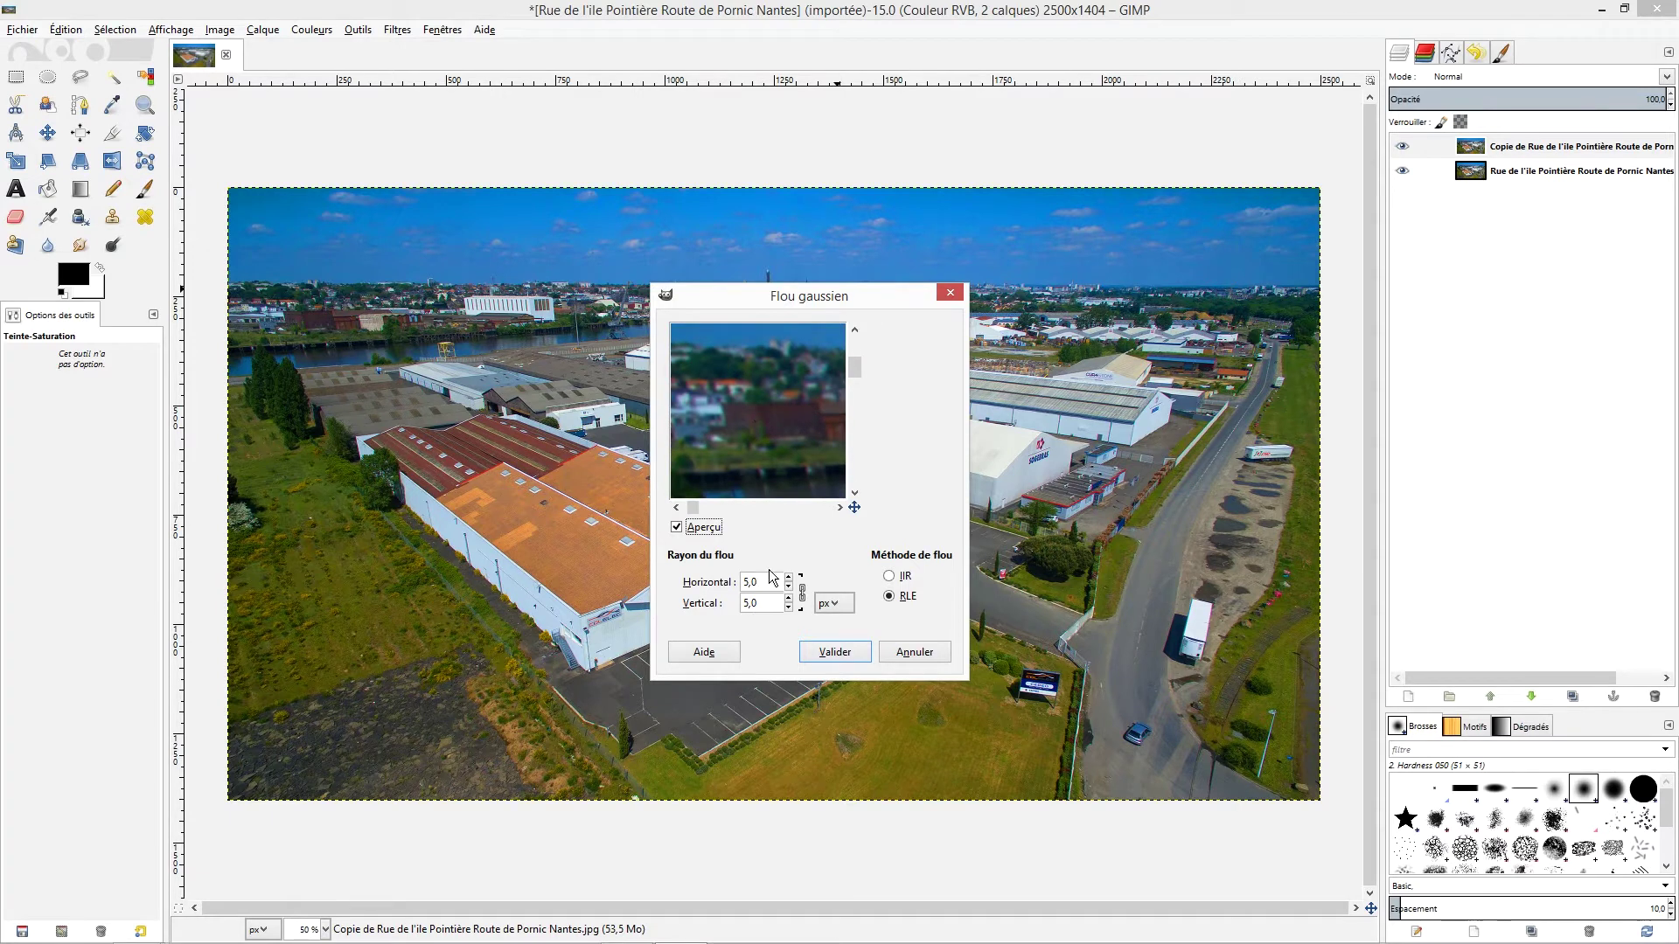
pyautogui.moveTo(764, 579); pyautogui.dragTo(739, 591)
pyautogui.write('30')
pyautogui.press('Tab')
pyautogui.moveTo(816, 425)
pyautogui.mouseDown()
pyautogui.moveTo(767, 444)
pyautogui.moveTo(773, 422)
pyautogui.moveTo(748, 406)
pyautogui.mouseUp()
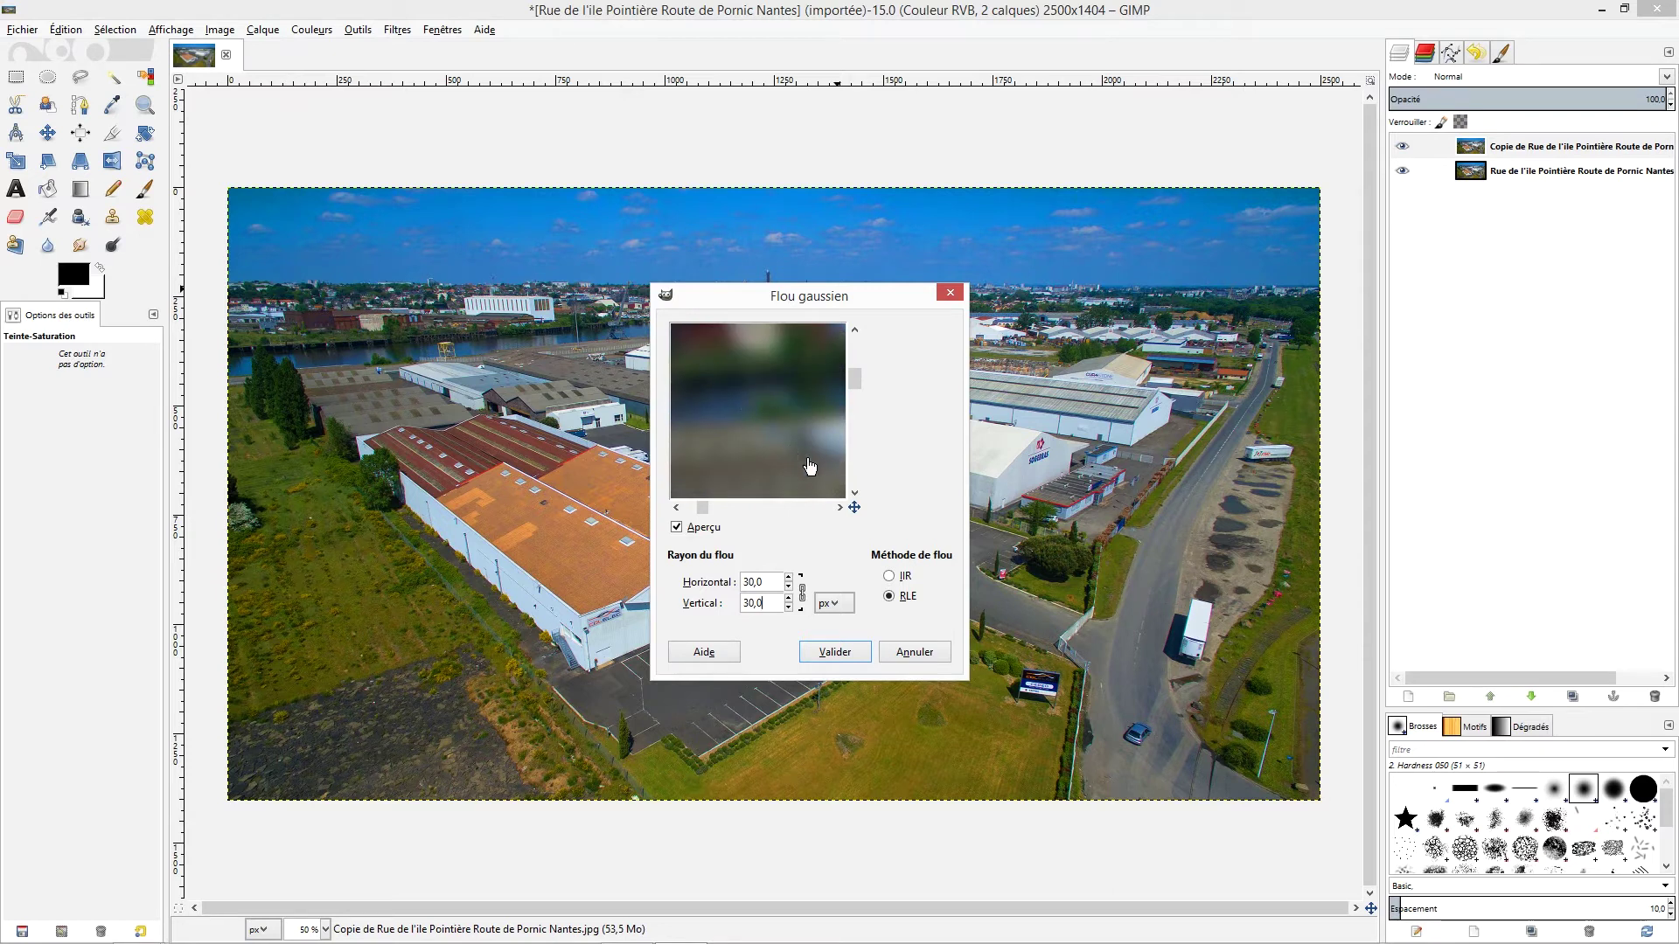
pyautogui.click(835, 653)
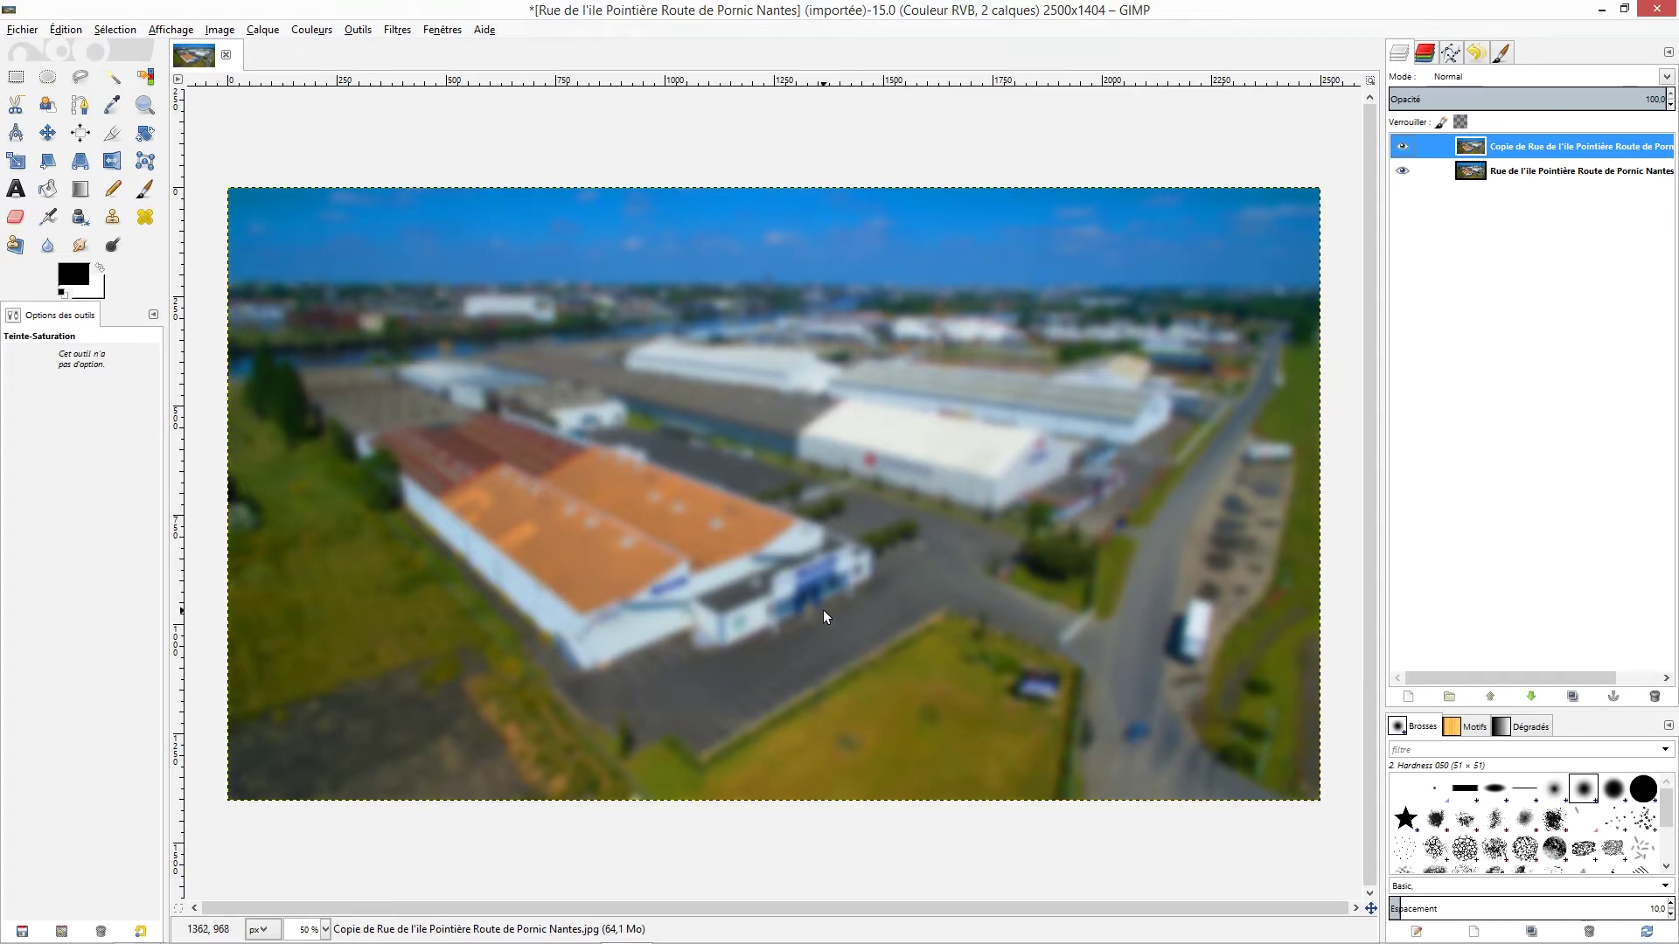
# - Add a black (full transparency) layer mask to the blurred top layer
pyautogui.rightClick(1475, 155)
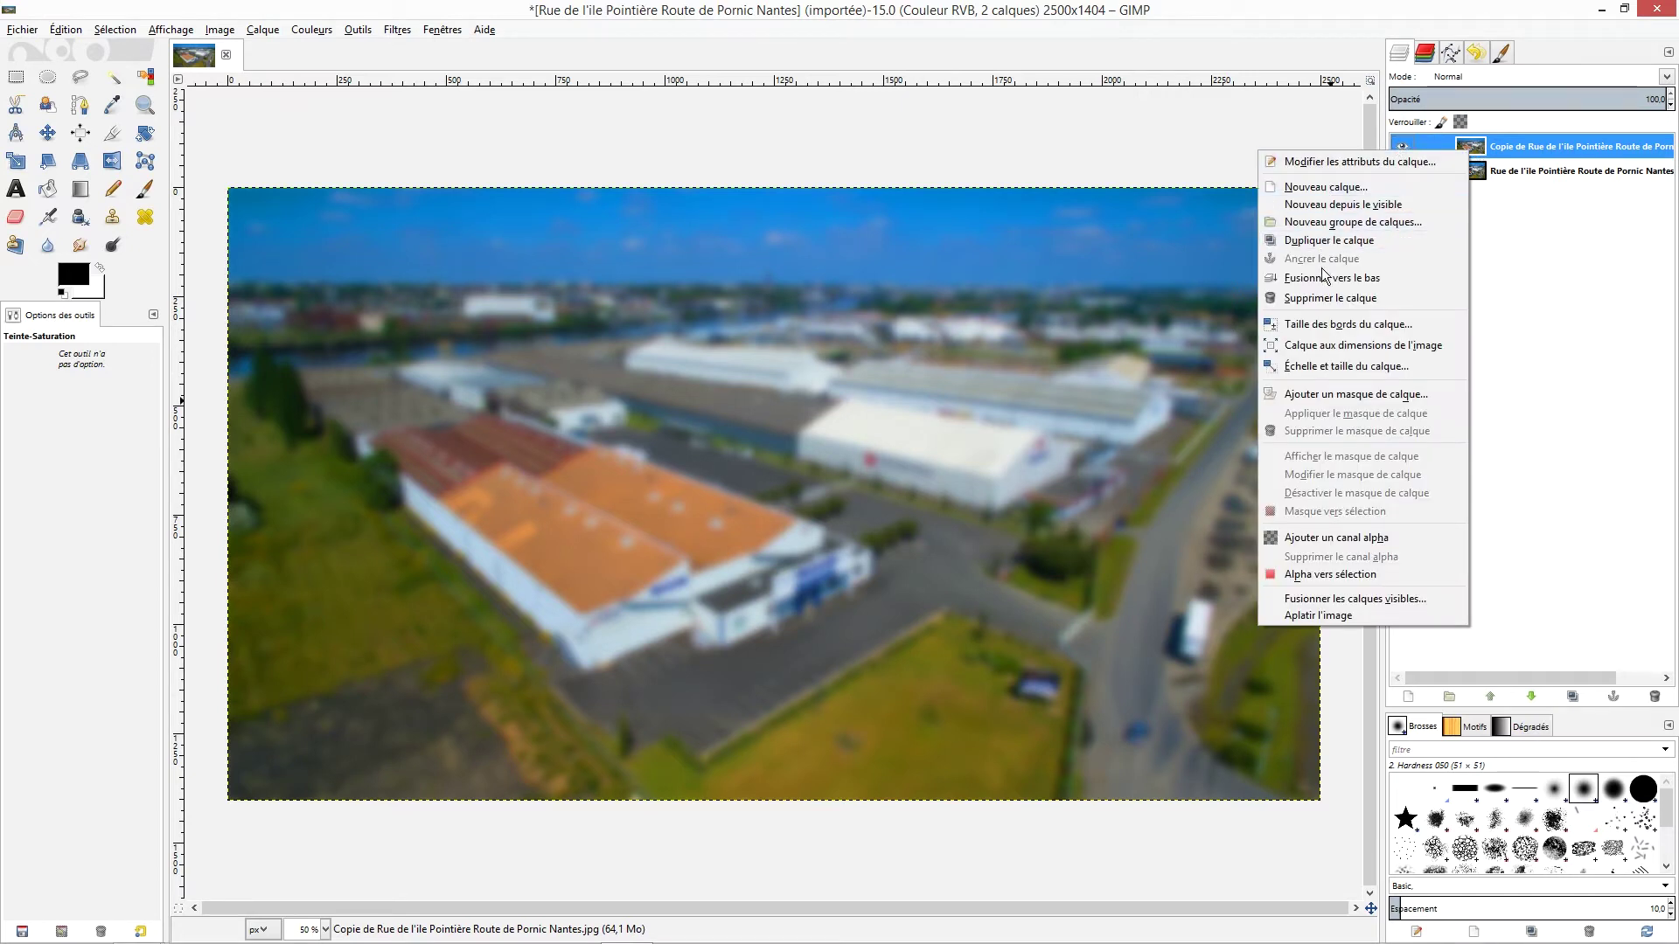
pyautogui.click(1326, 400)
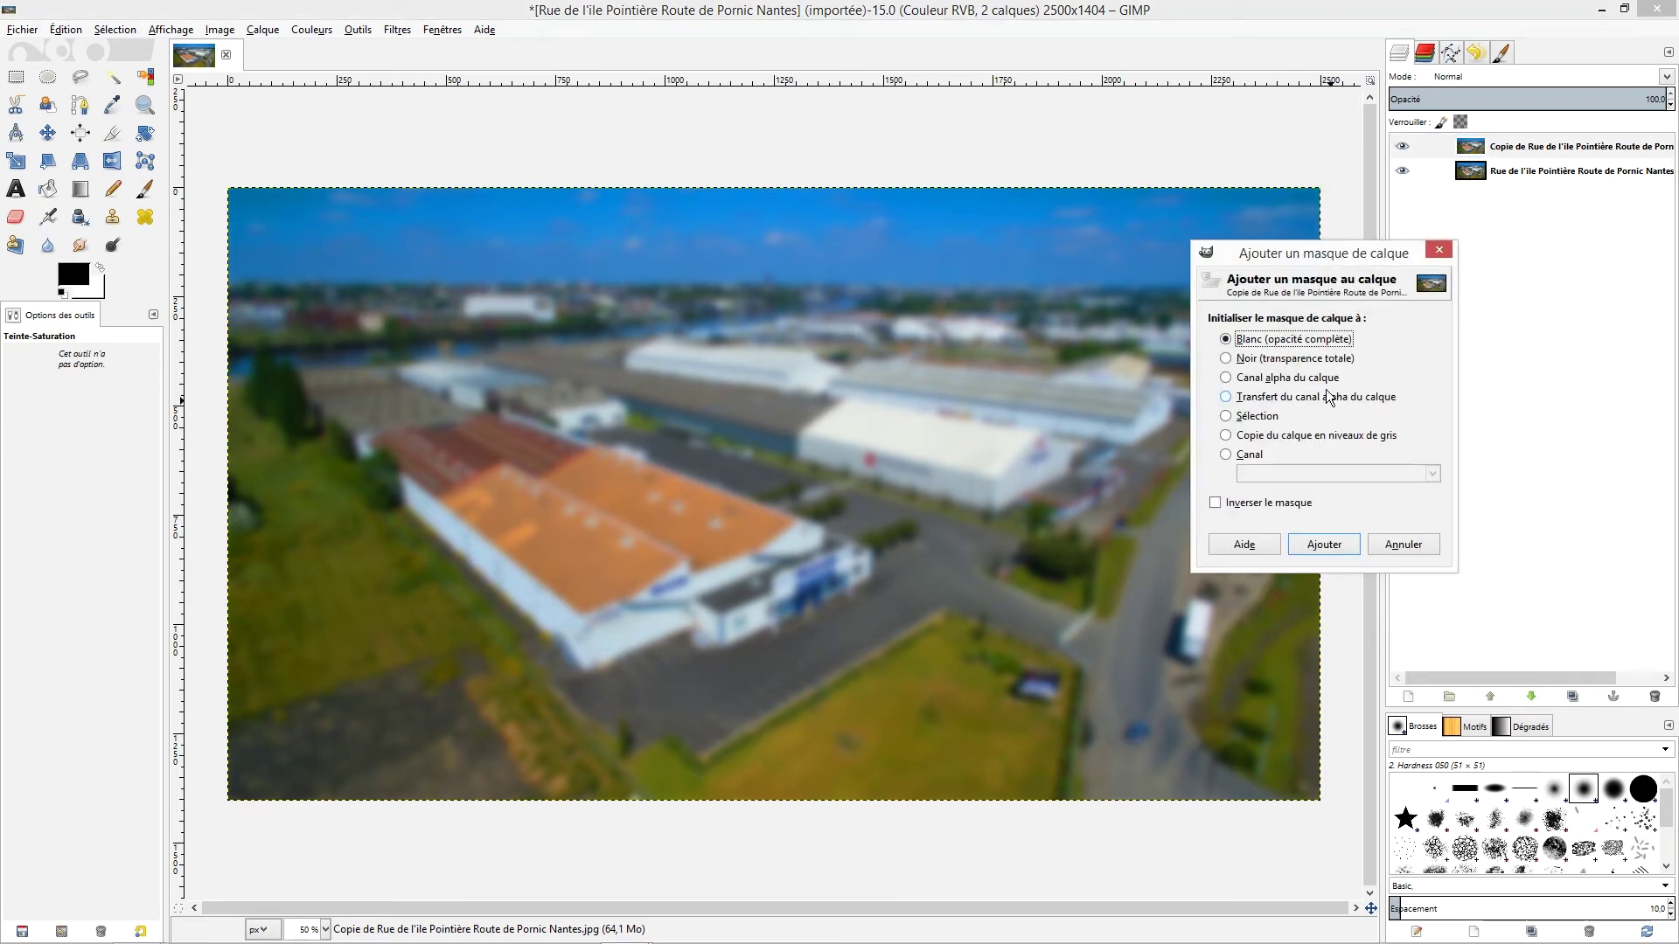
pyautogui.click(1227, 361)
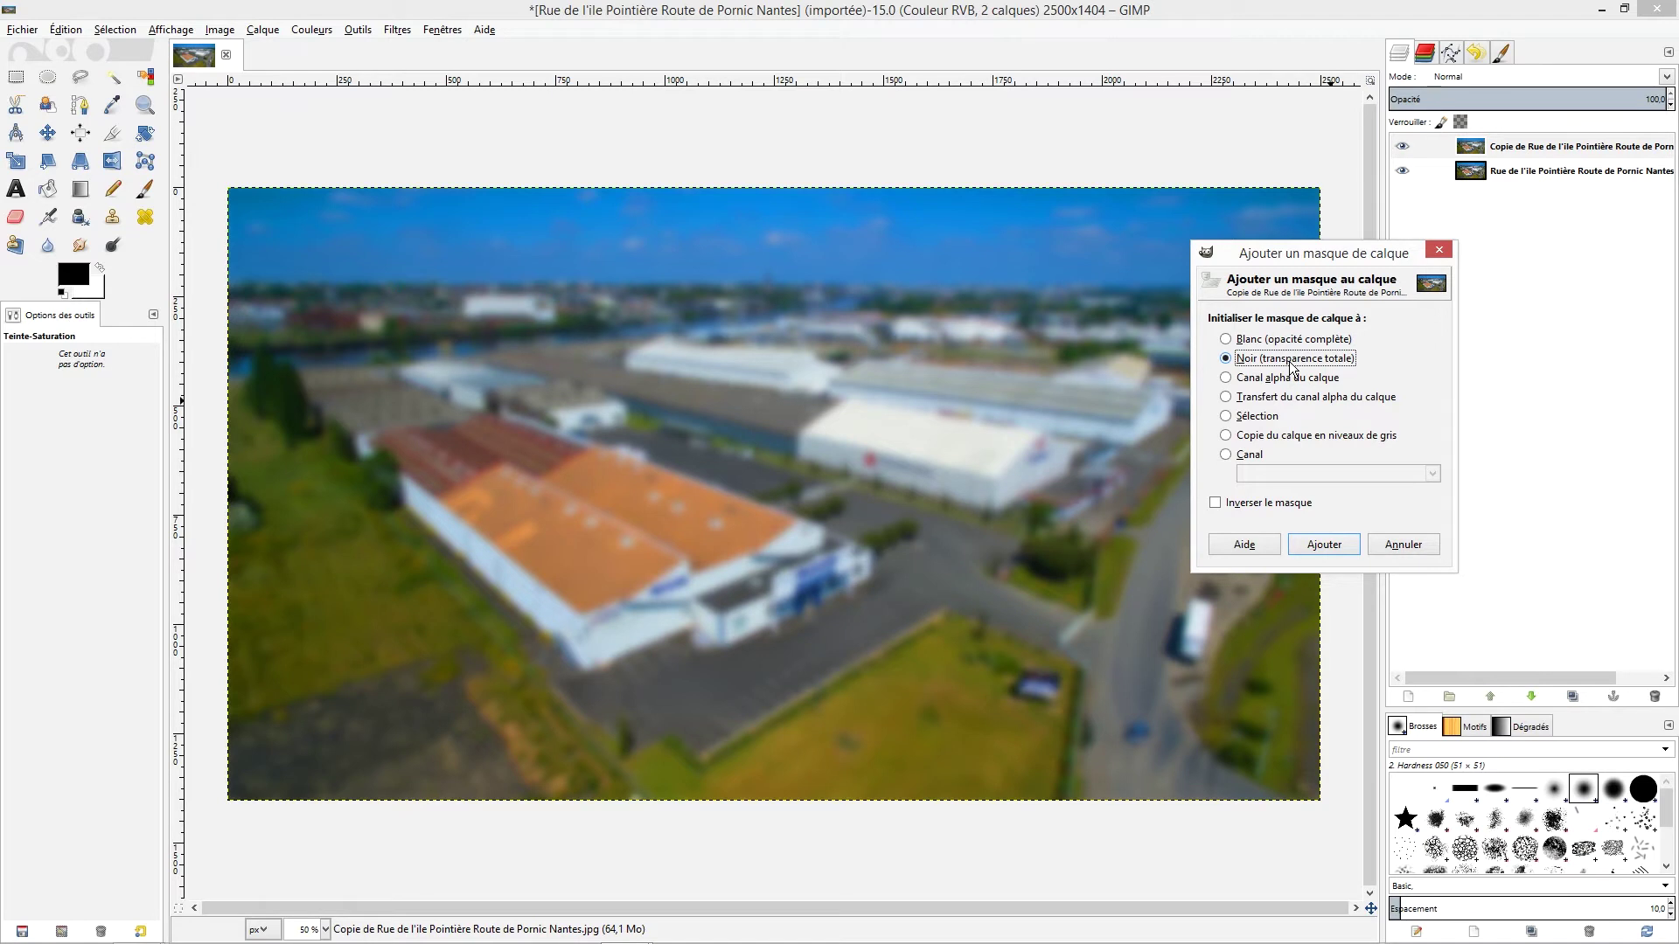
pyautogui.click(1324, 544)
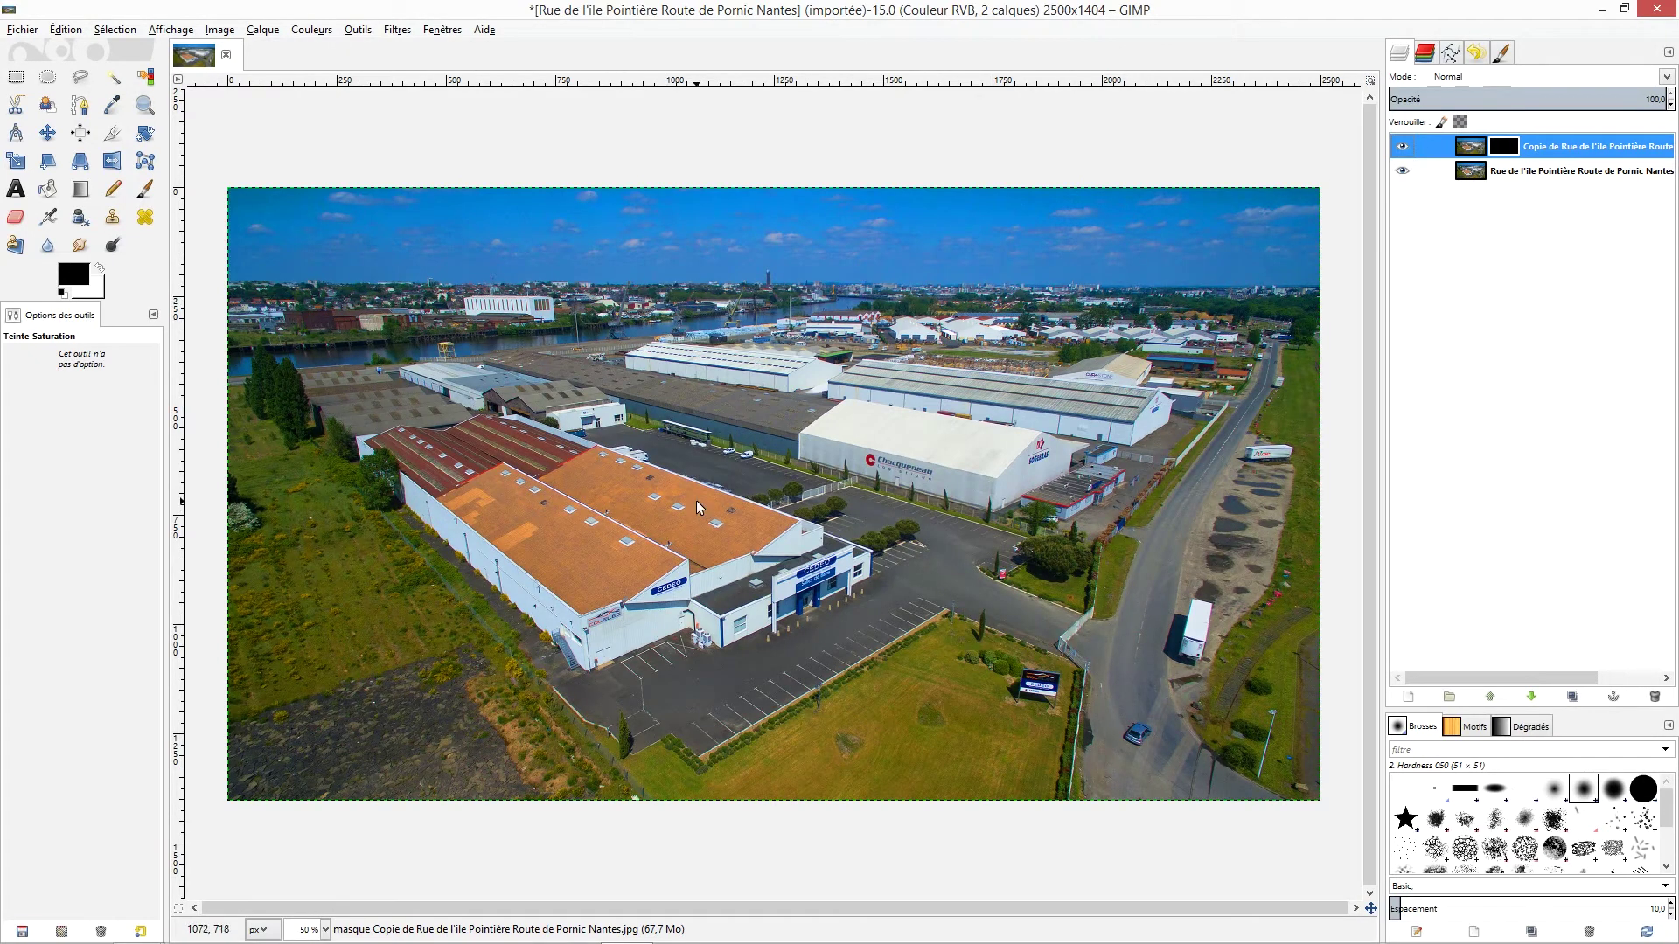
# - Show the layer mask on the canvas and select the Gradient tool
pyautogui.click(263, 31)
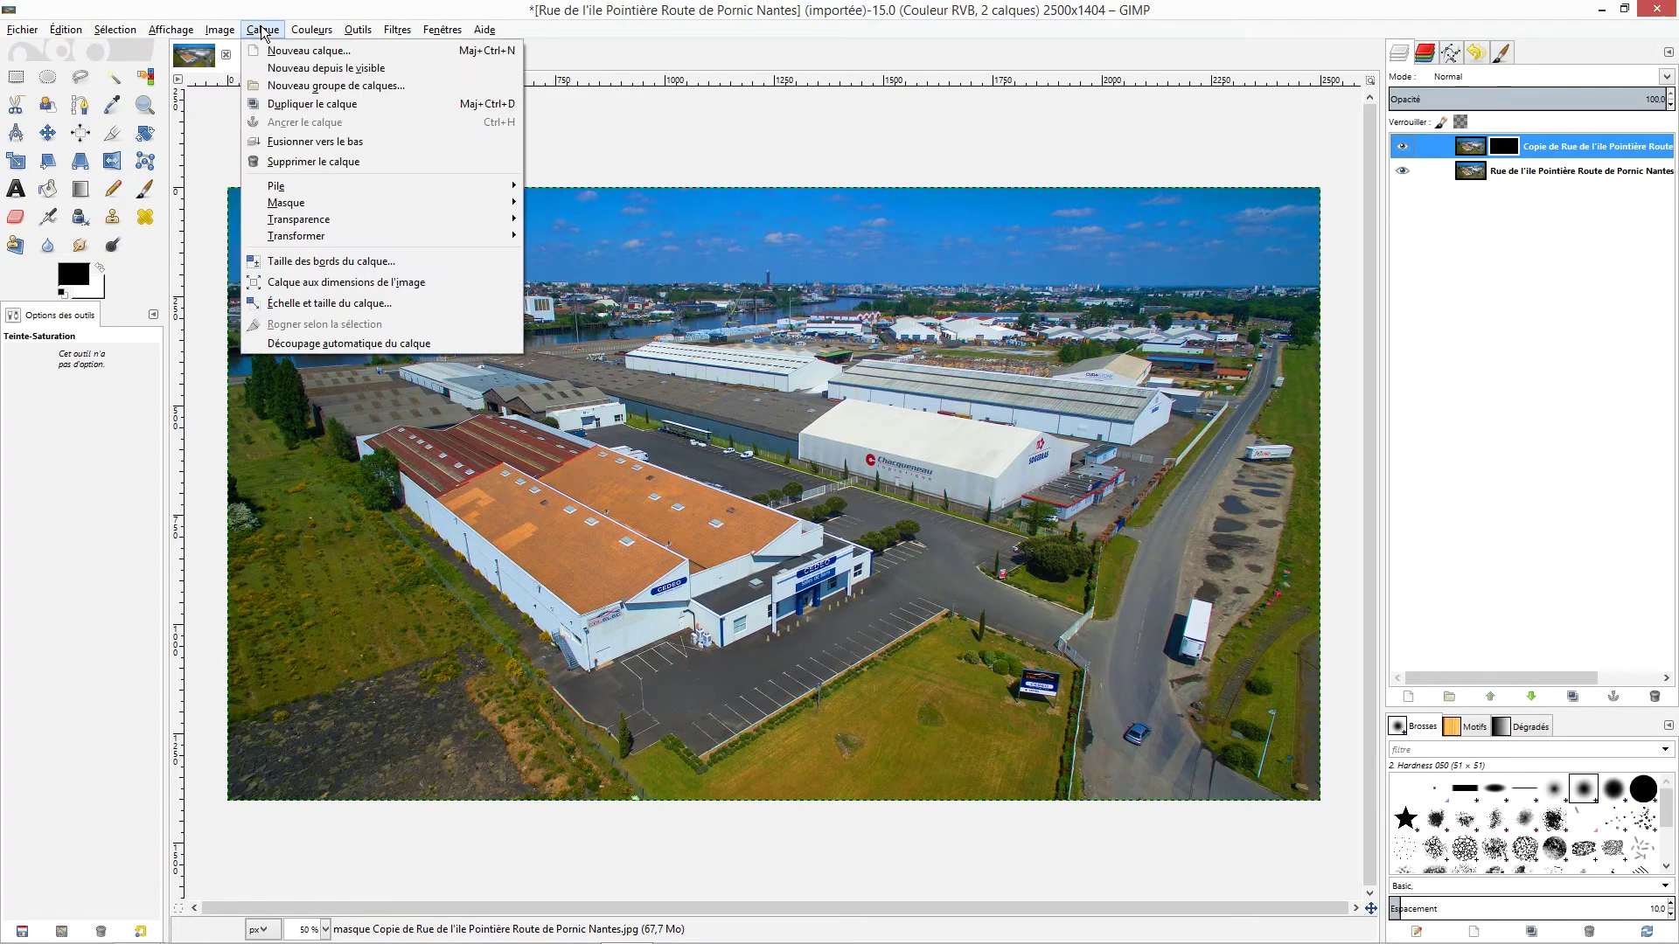
pyautogui.moveTo(286, 202)
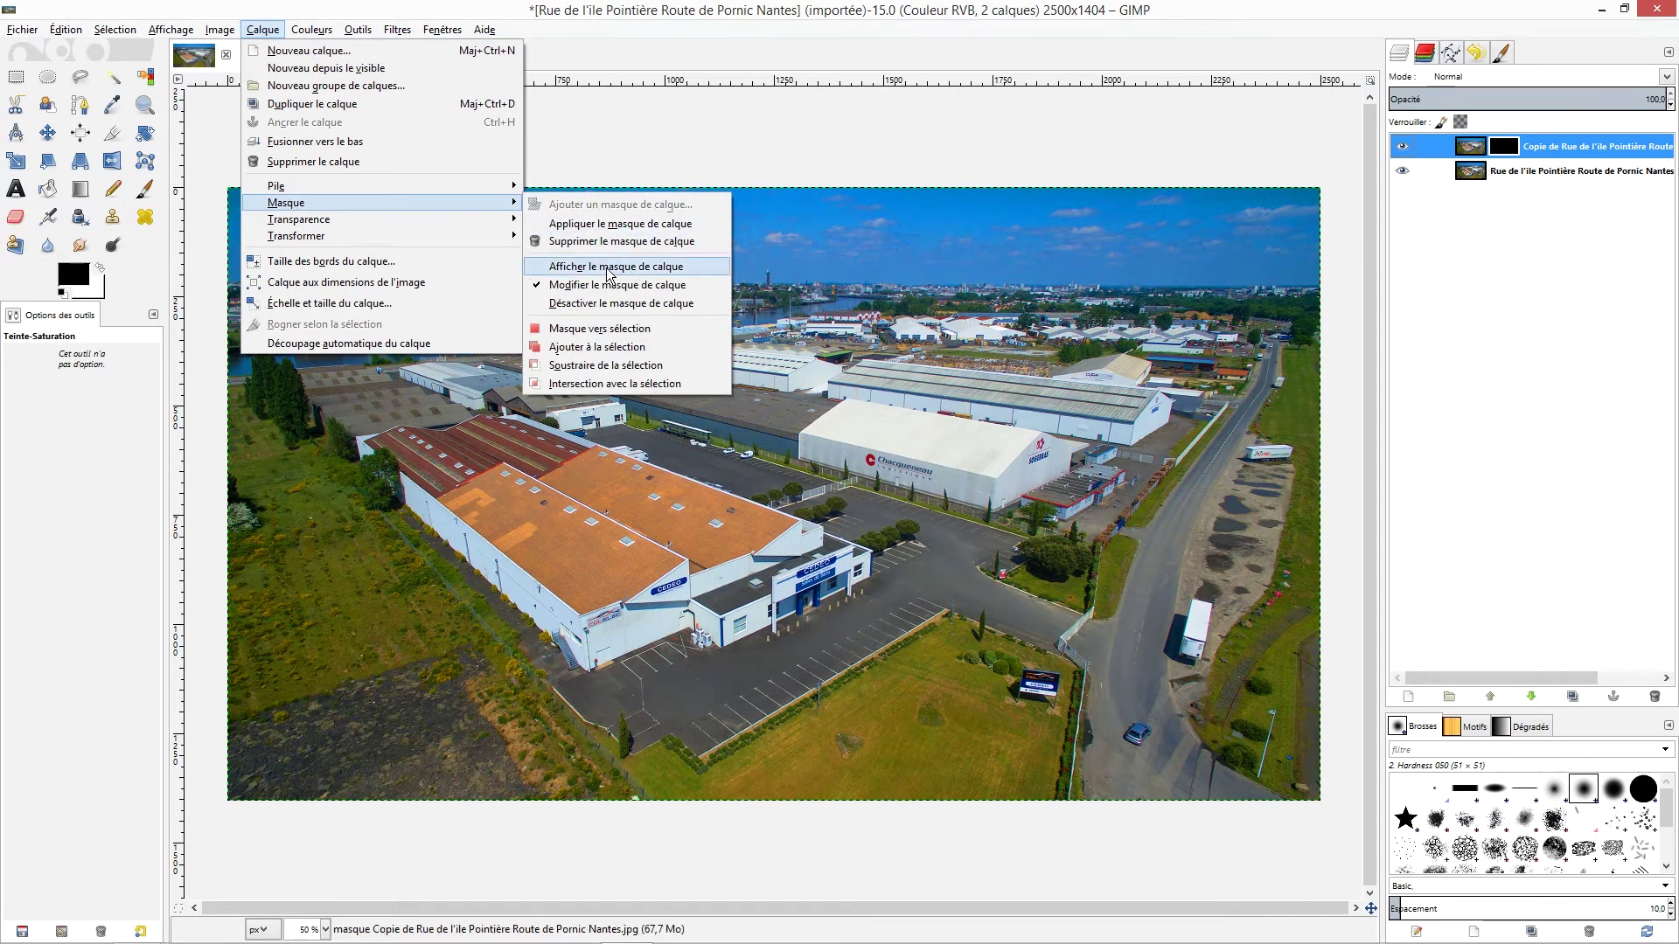
pyautogui.click(607, 266)
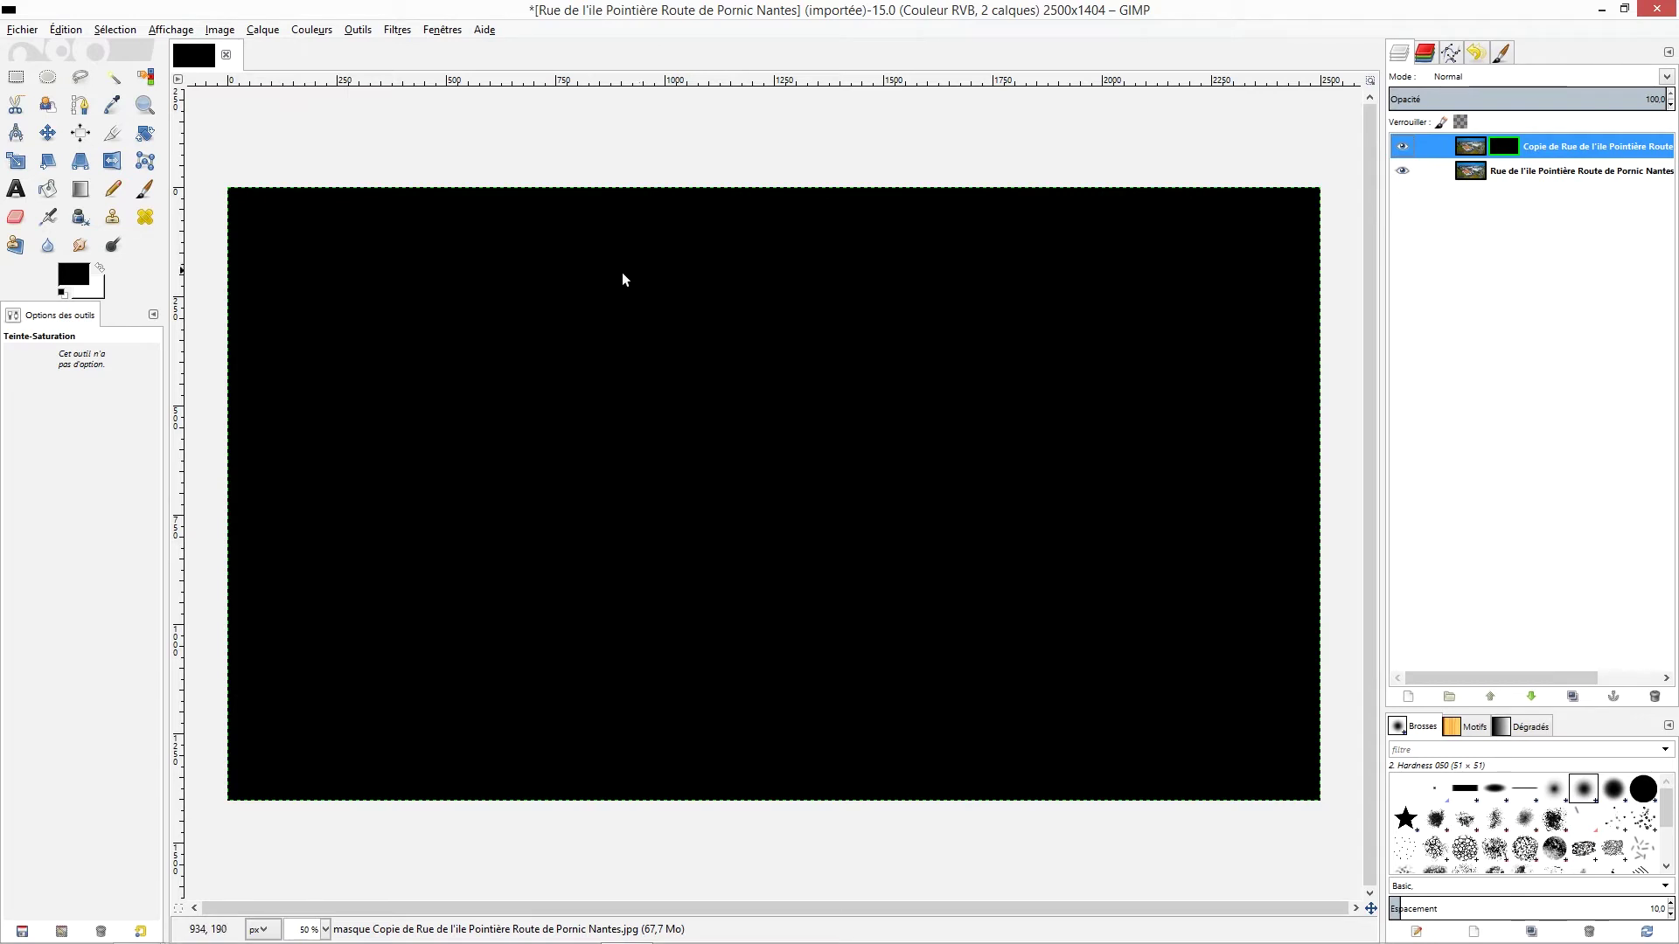
pyautogui.click(80, 190)
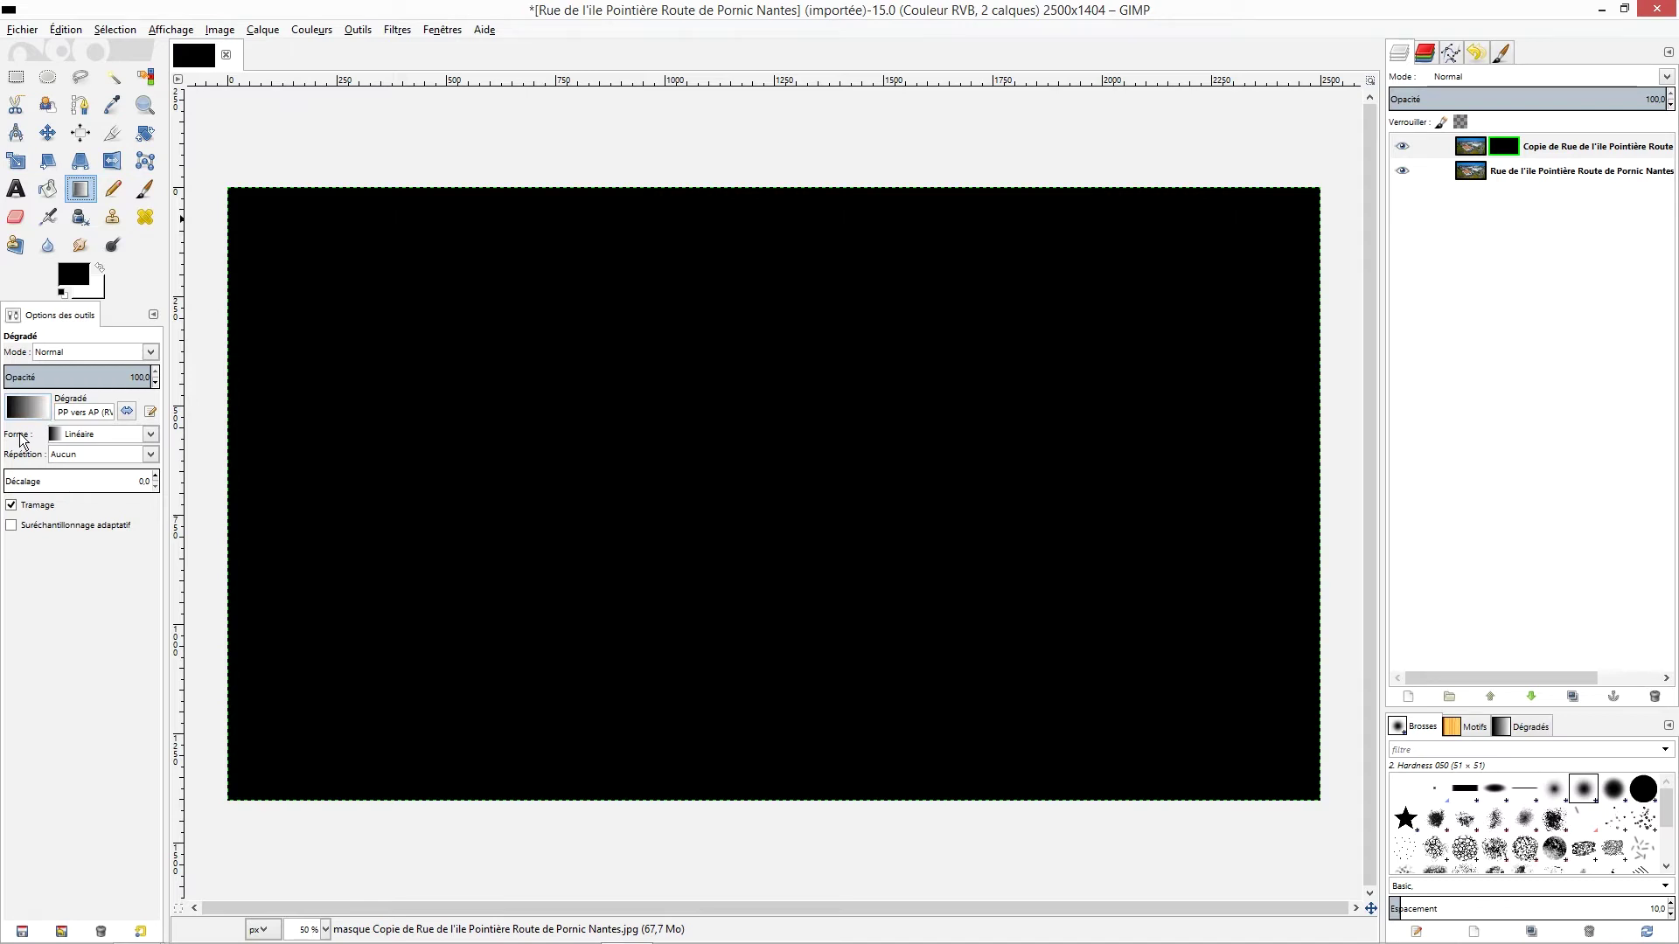
# - Draw a Bilinear-shape gradient downward from the image centre on the mask
pyautogui.click(151, 434)
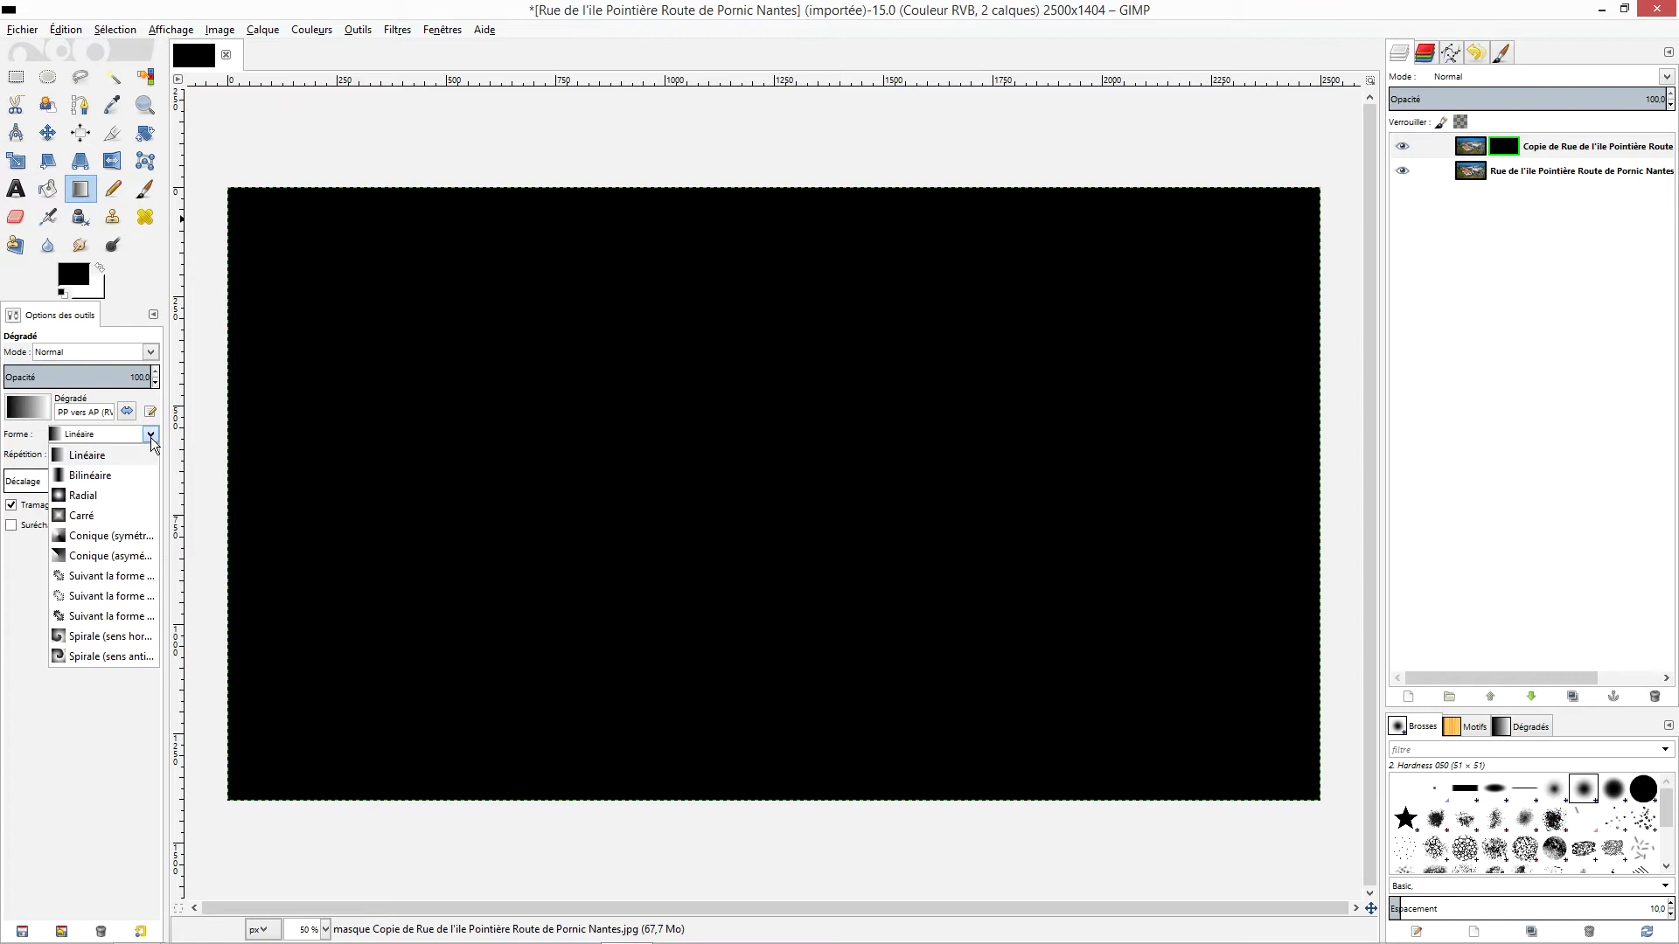
pyautogui.click(86, 477)
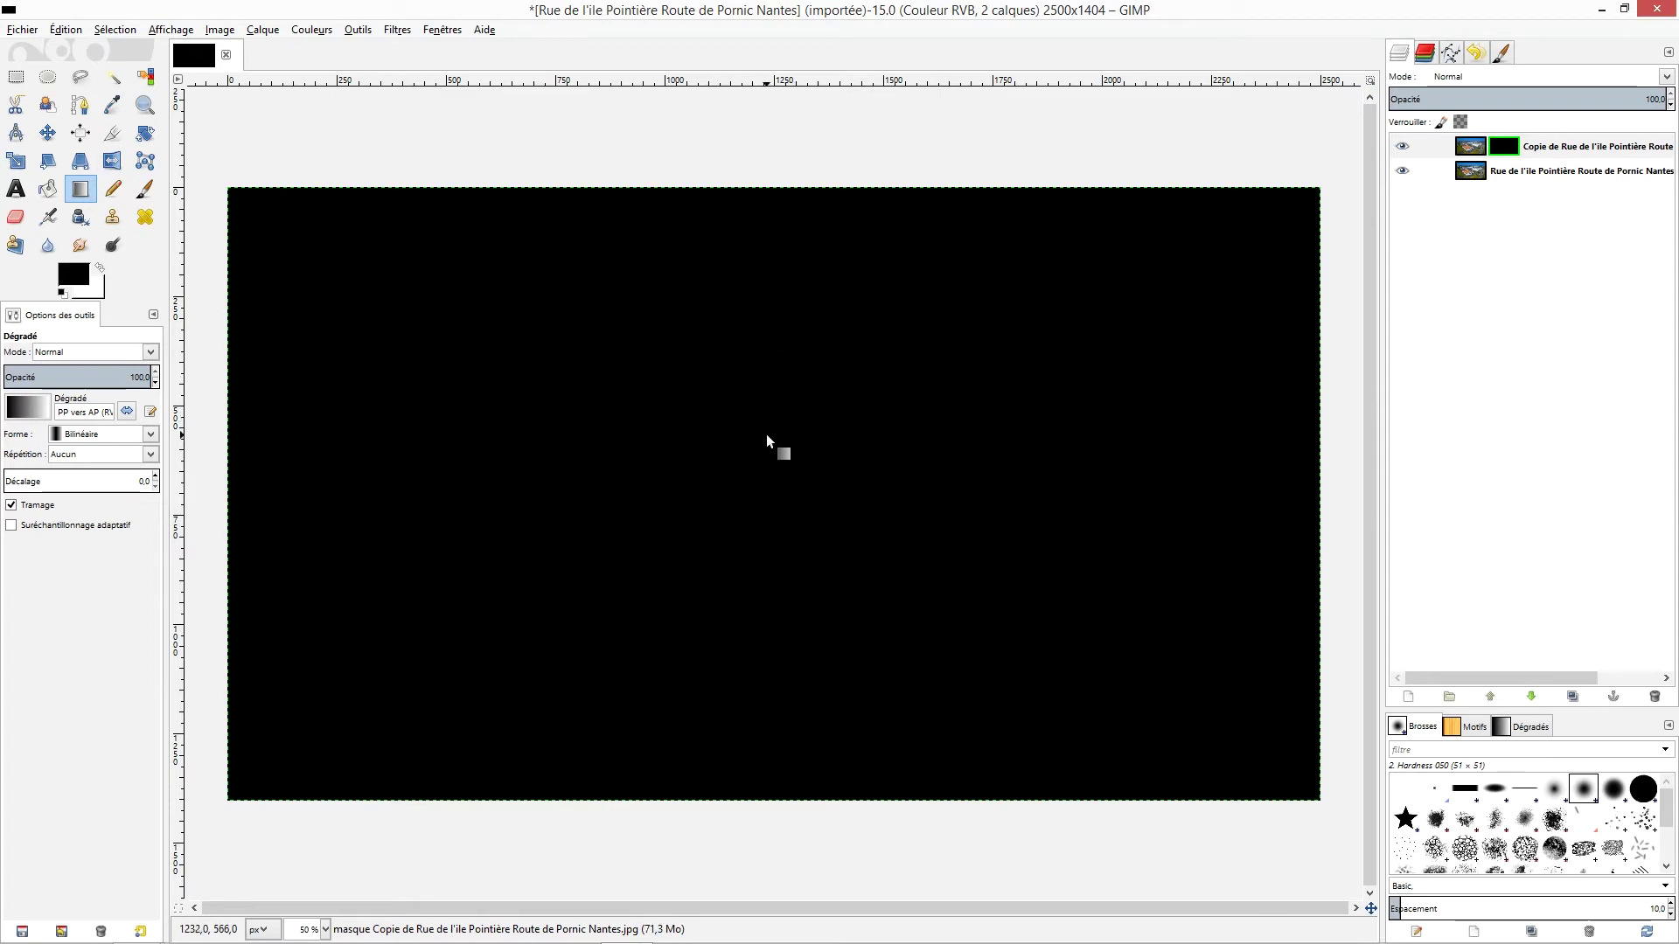
pyautogui.moveTo(768, 432); pyautogui.dragTo(770, 566)
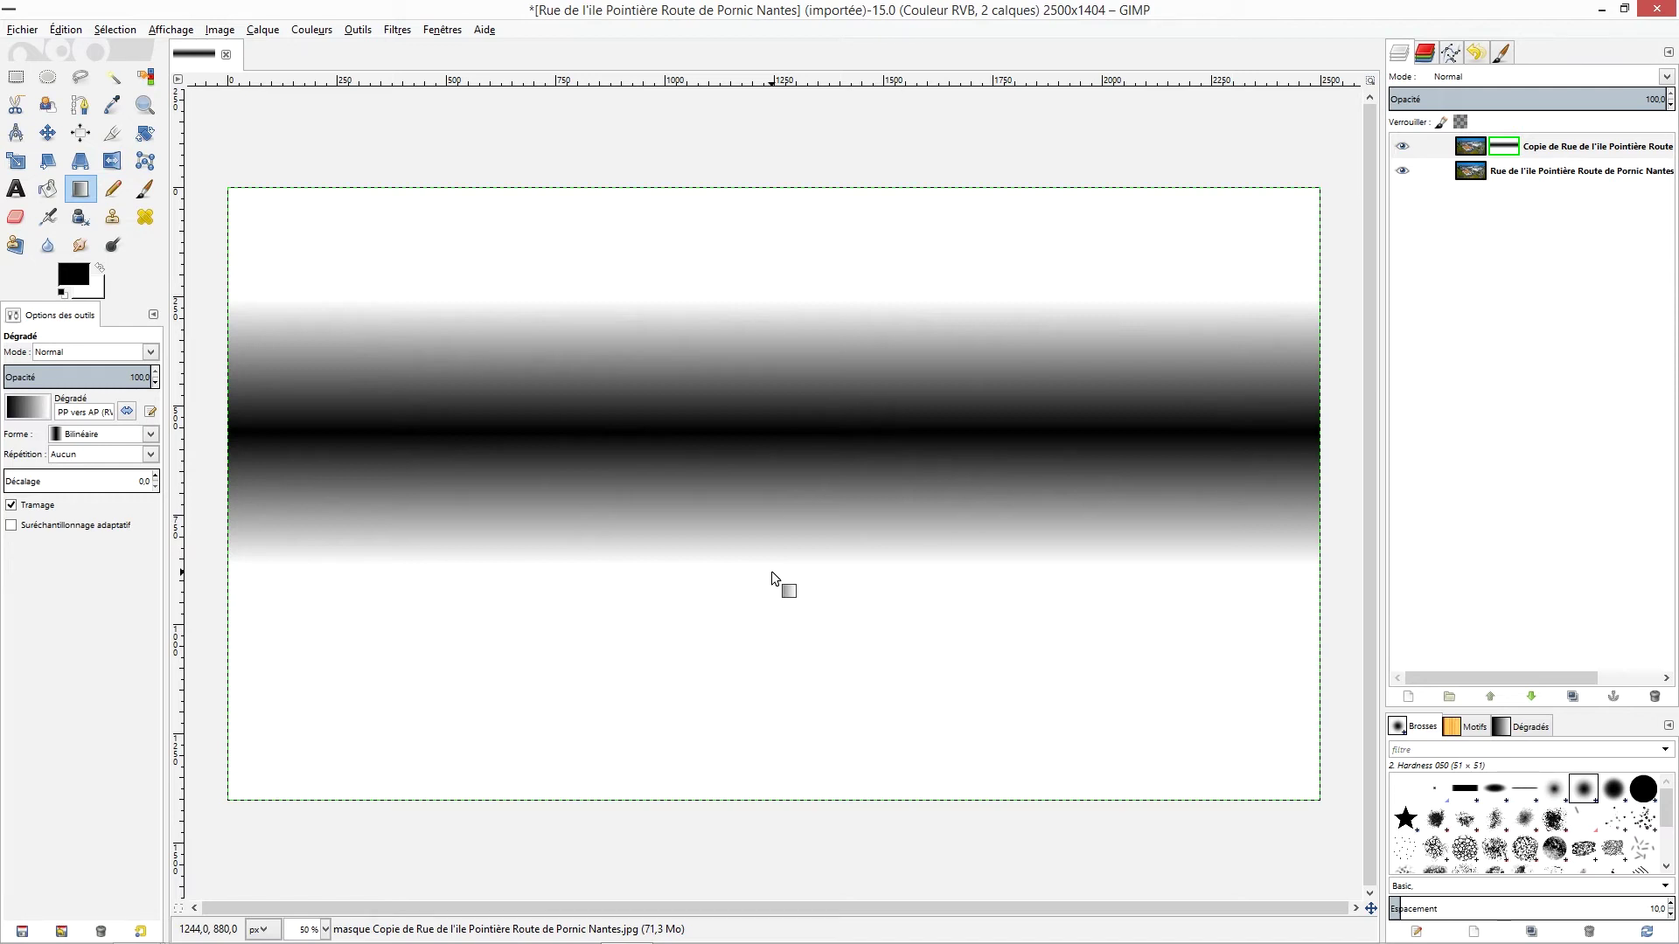
# - Turn off Show Layer Mask to view the tilt-shift photo again
pyautogui.click(270, 33)
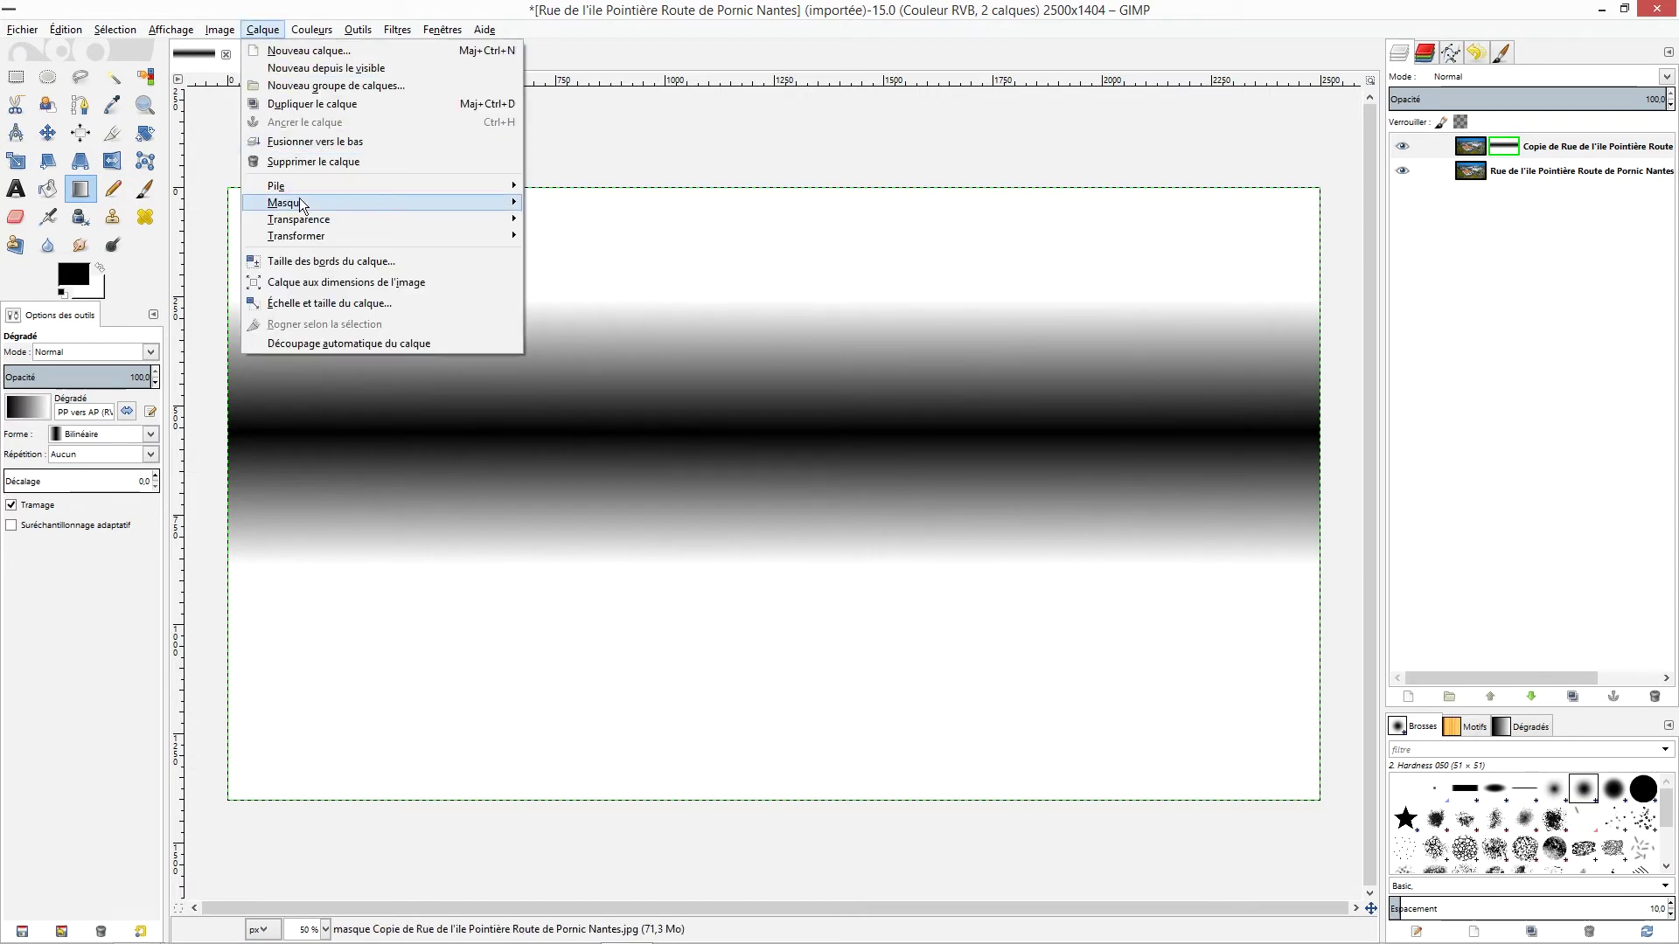
pyautogui.moveTo(286, 202)
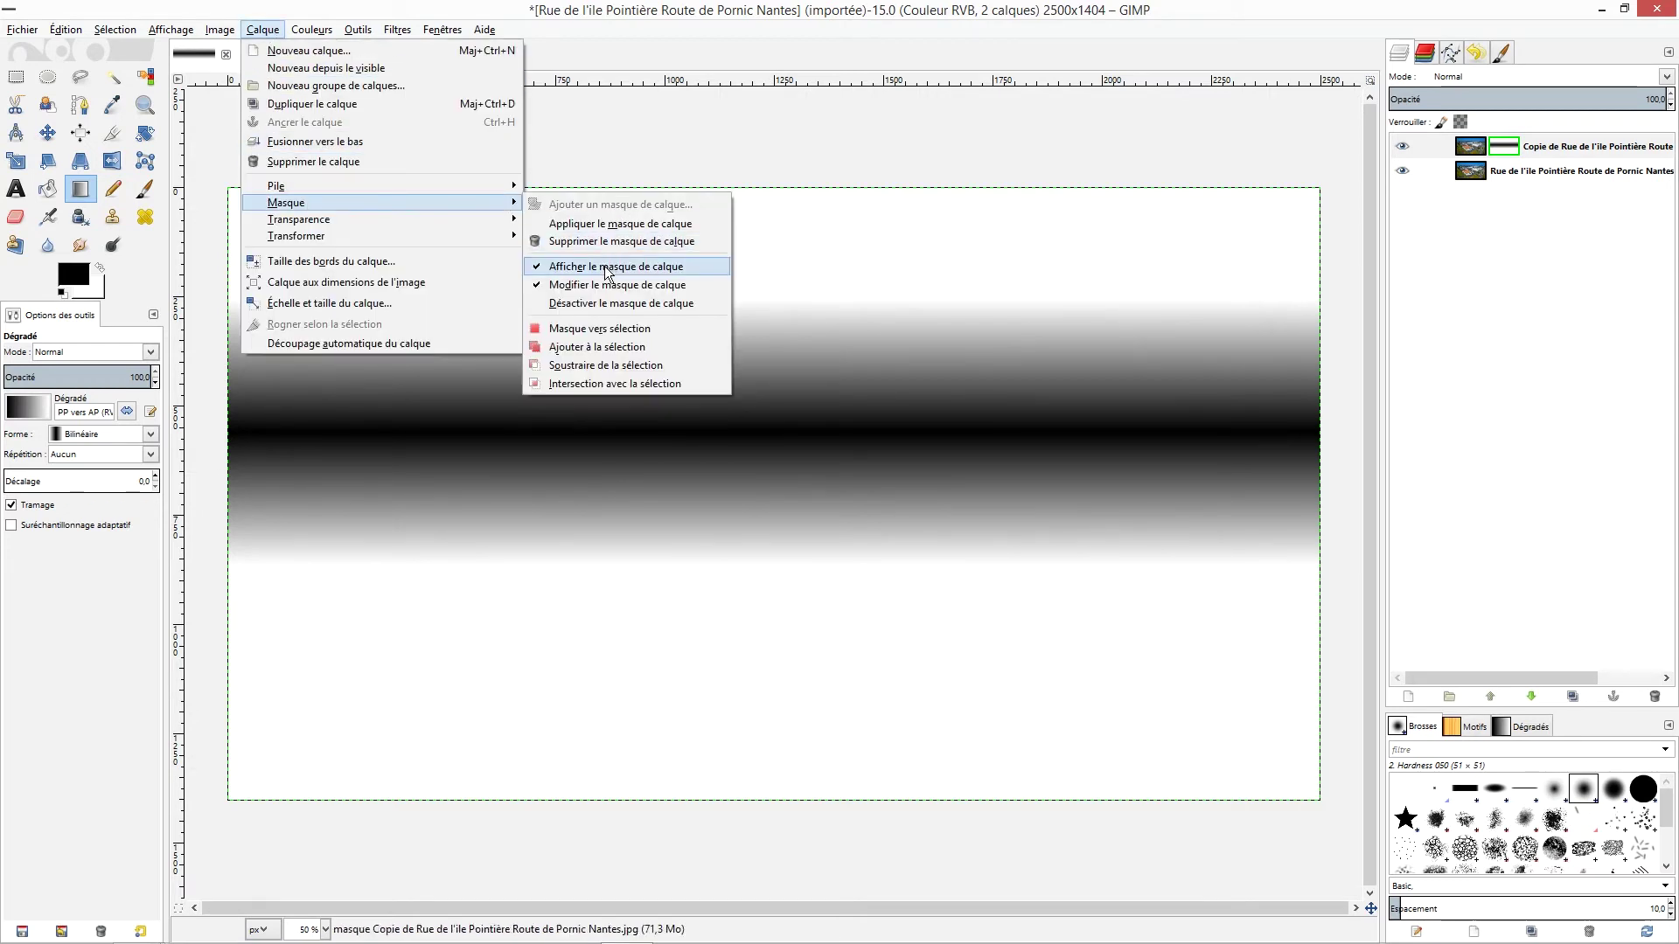
pyautogui.click(607, 267)
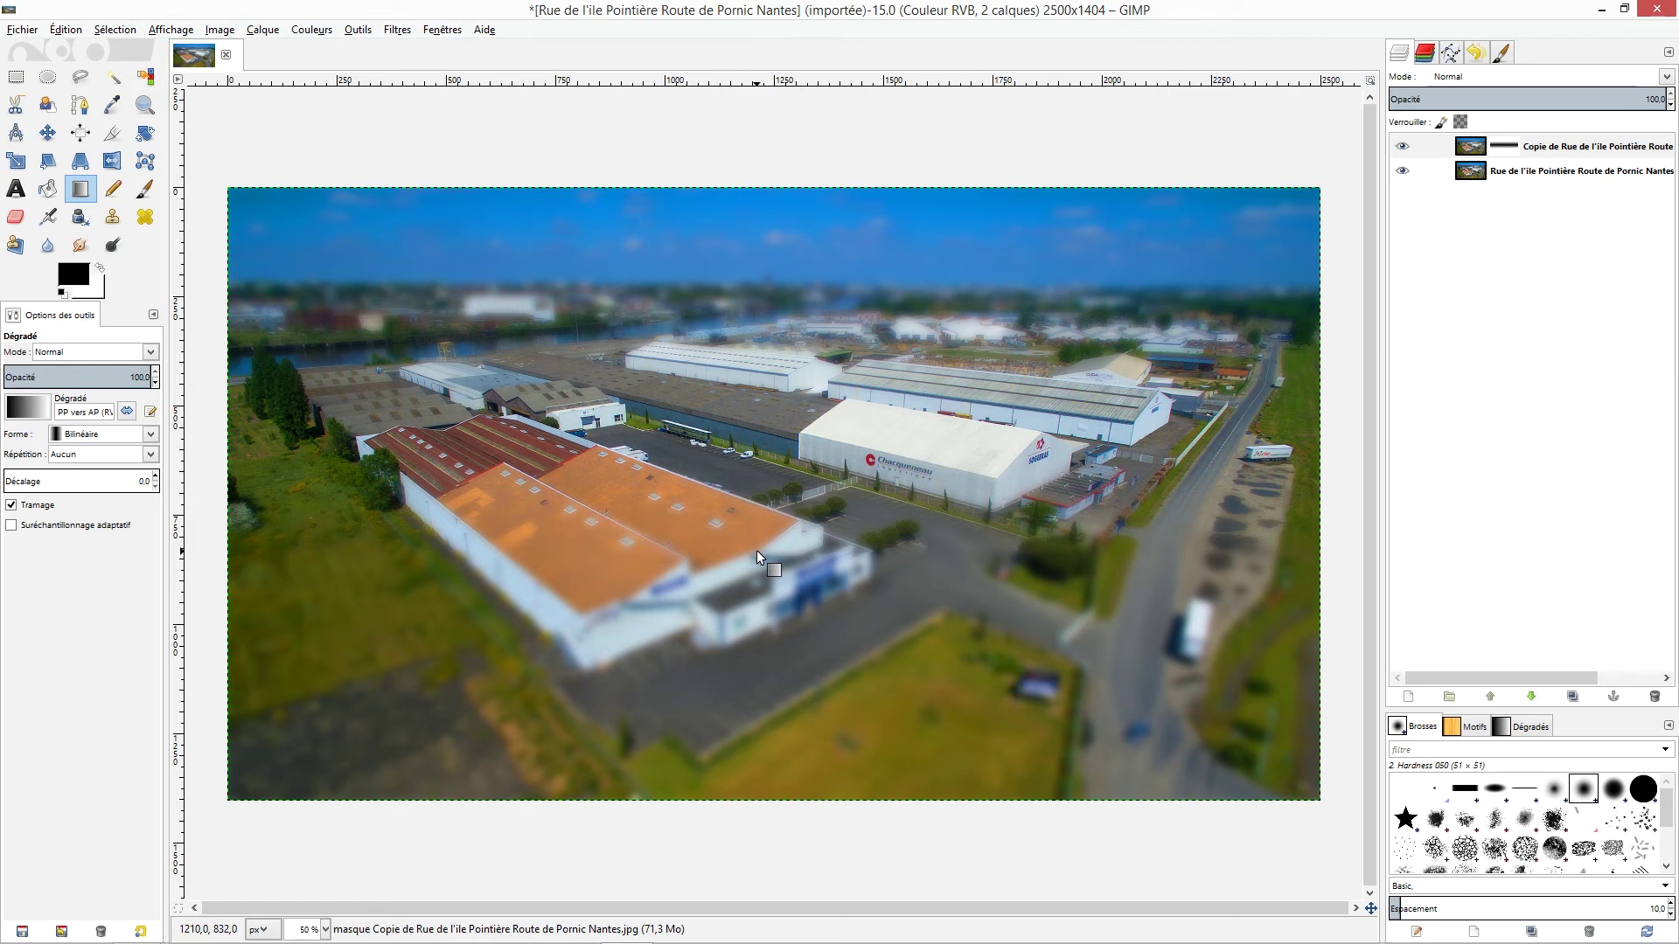
# - Redraw the bilinear gradient centred on the warehouse, then select the blurred layer
pyautogui.moveTo(757, 551); pyautogui.dragTo(763, 749)
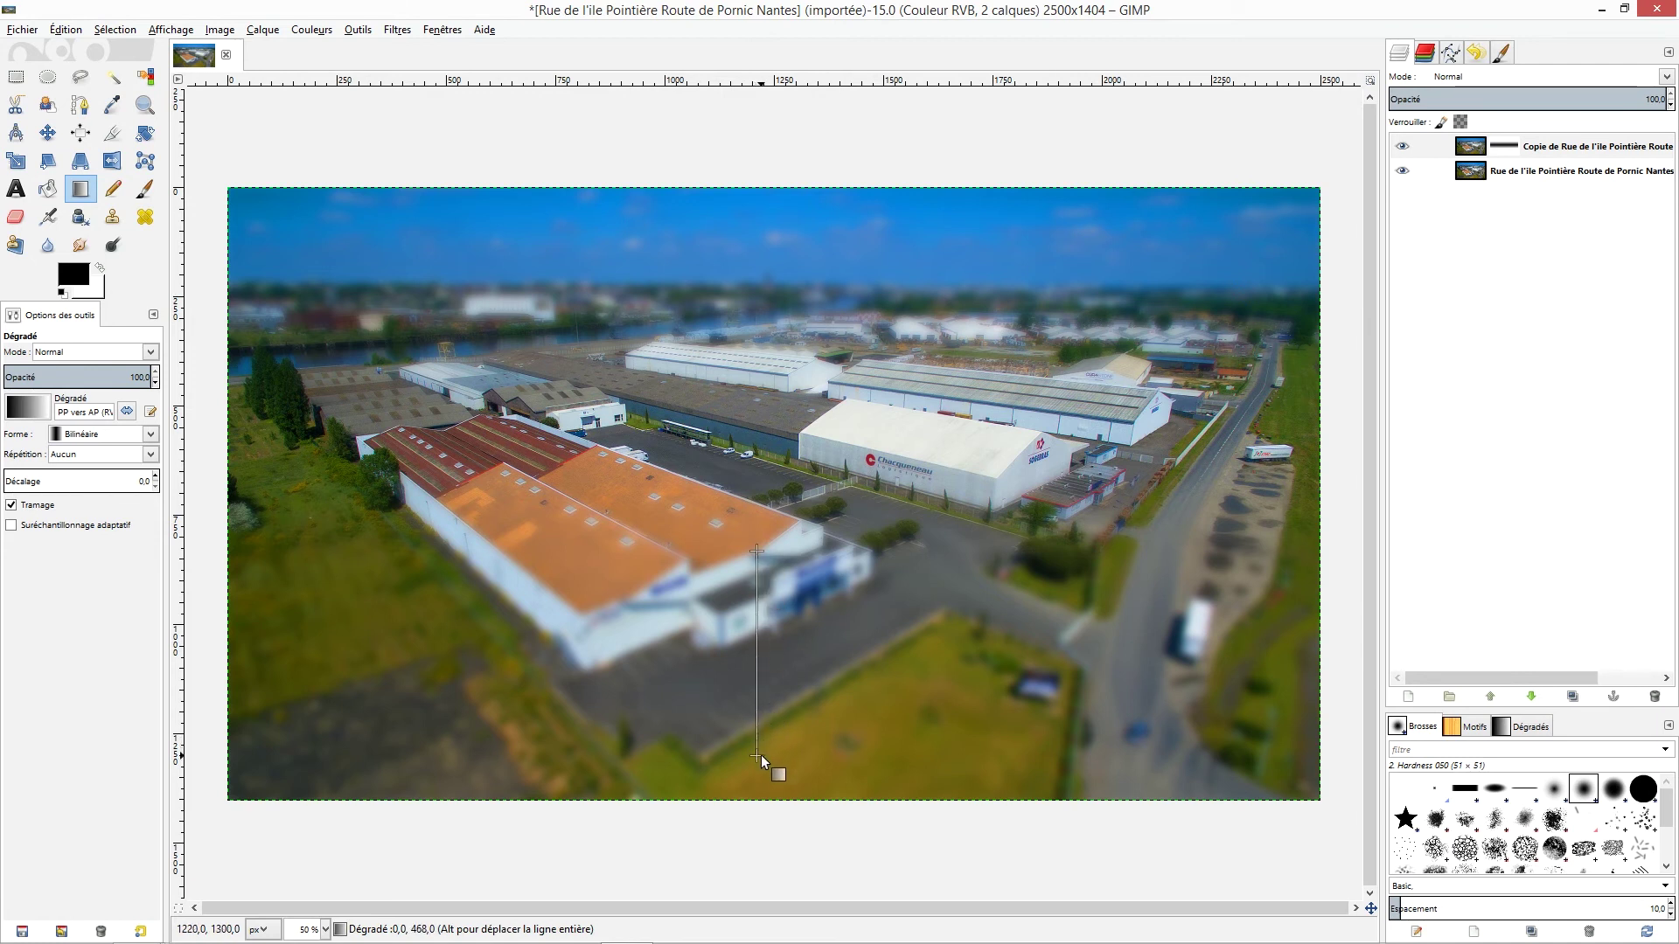
pyautogui.moveTo(761, 757); pyautogui.dragTo(762, 758)
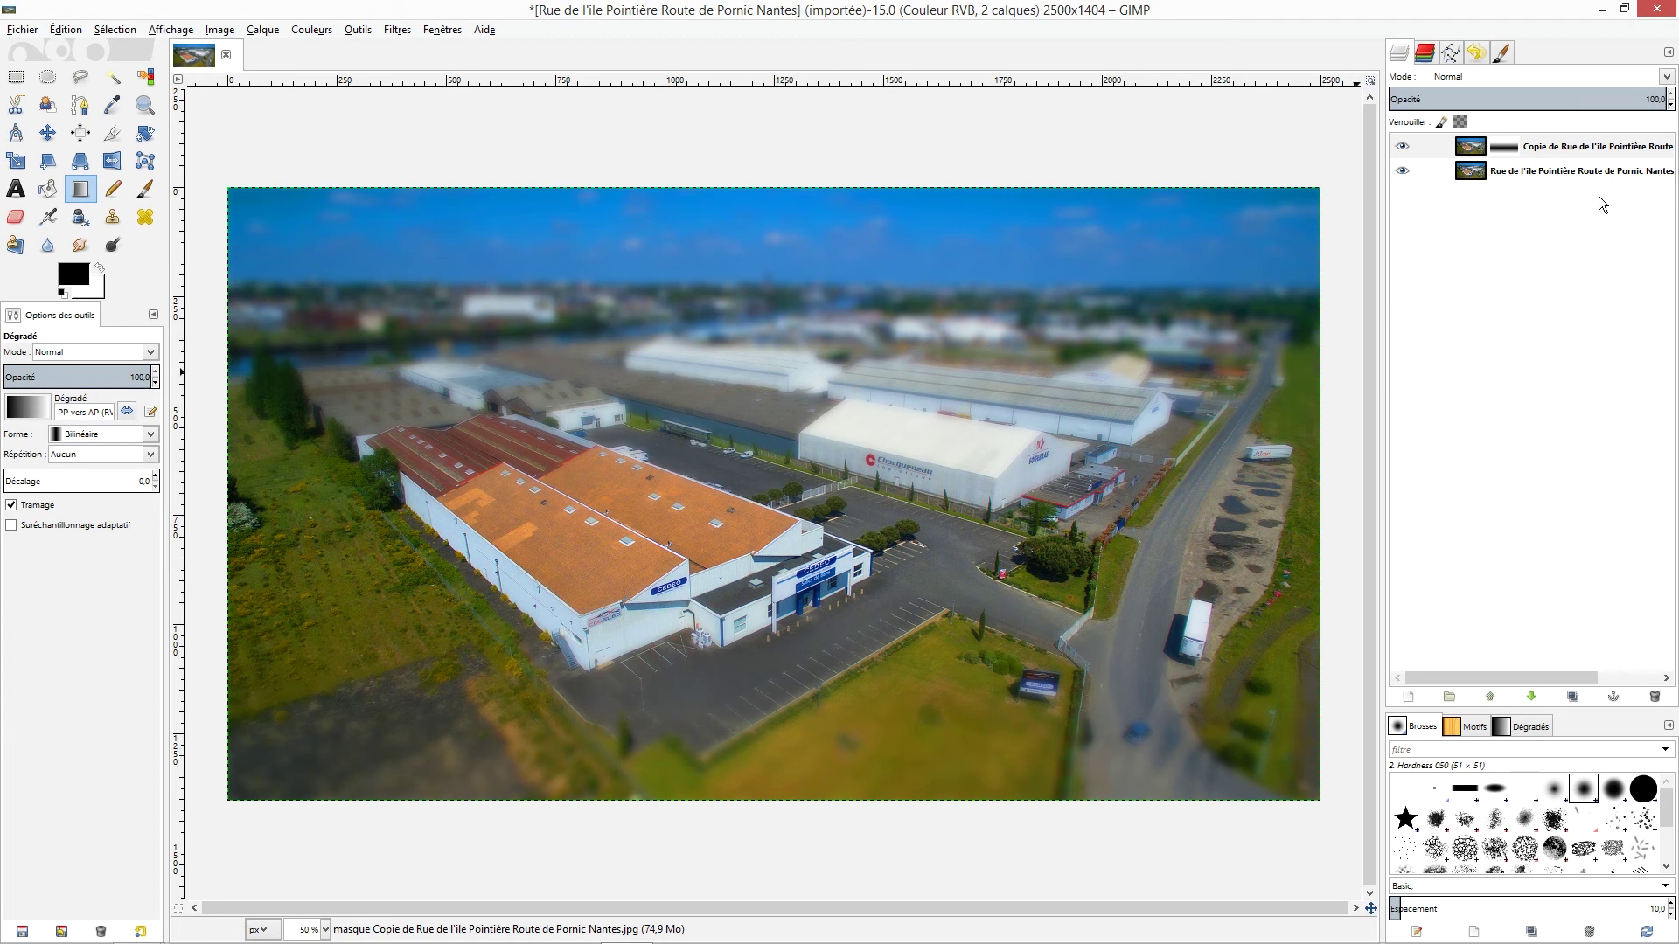
pyautogui.click(1471, 147)
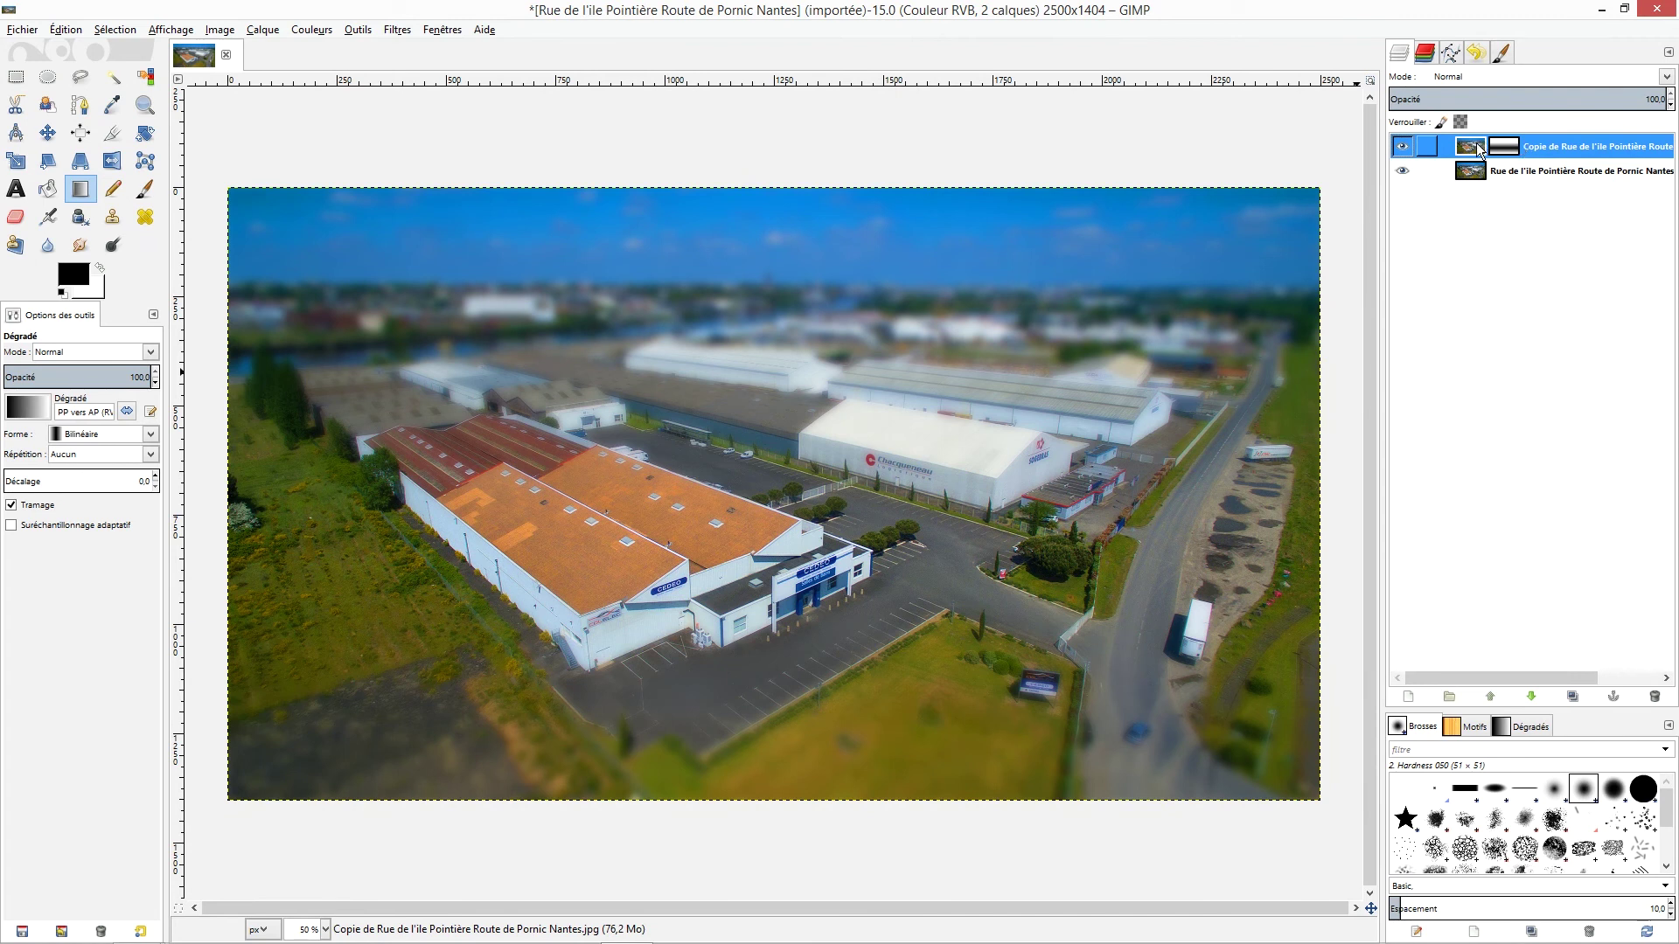
# - Increase the contrast by 20 with Brightness-Contrast
pyautogui.click(1513, 153)
pyautogui.click(316, 31)
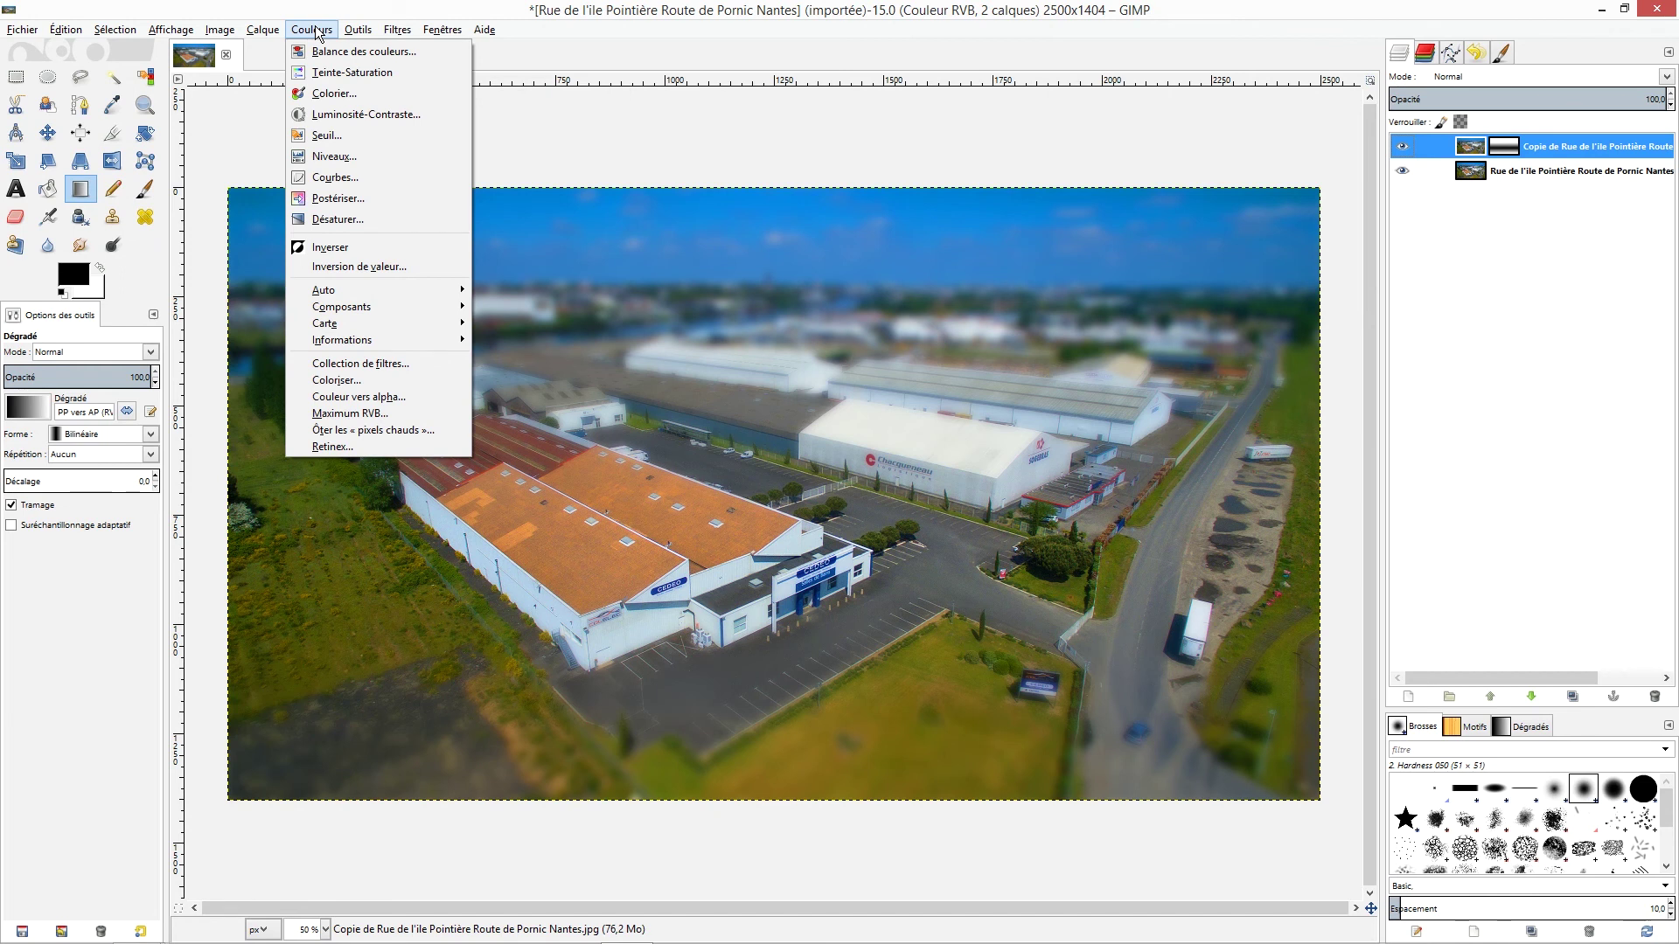
pyautogui.click(338, 114)
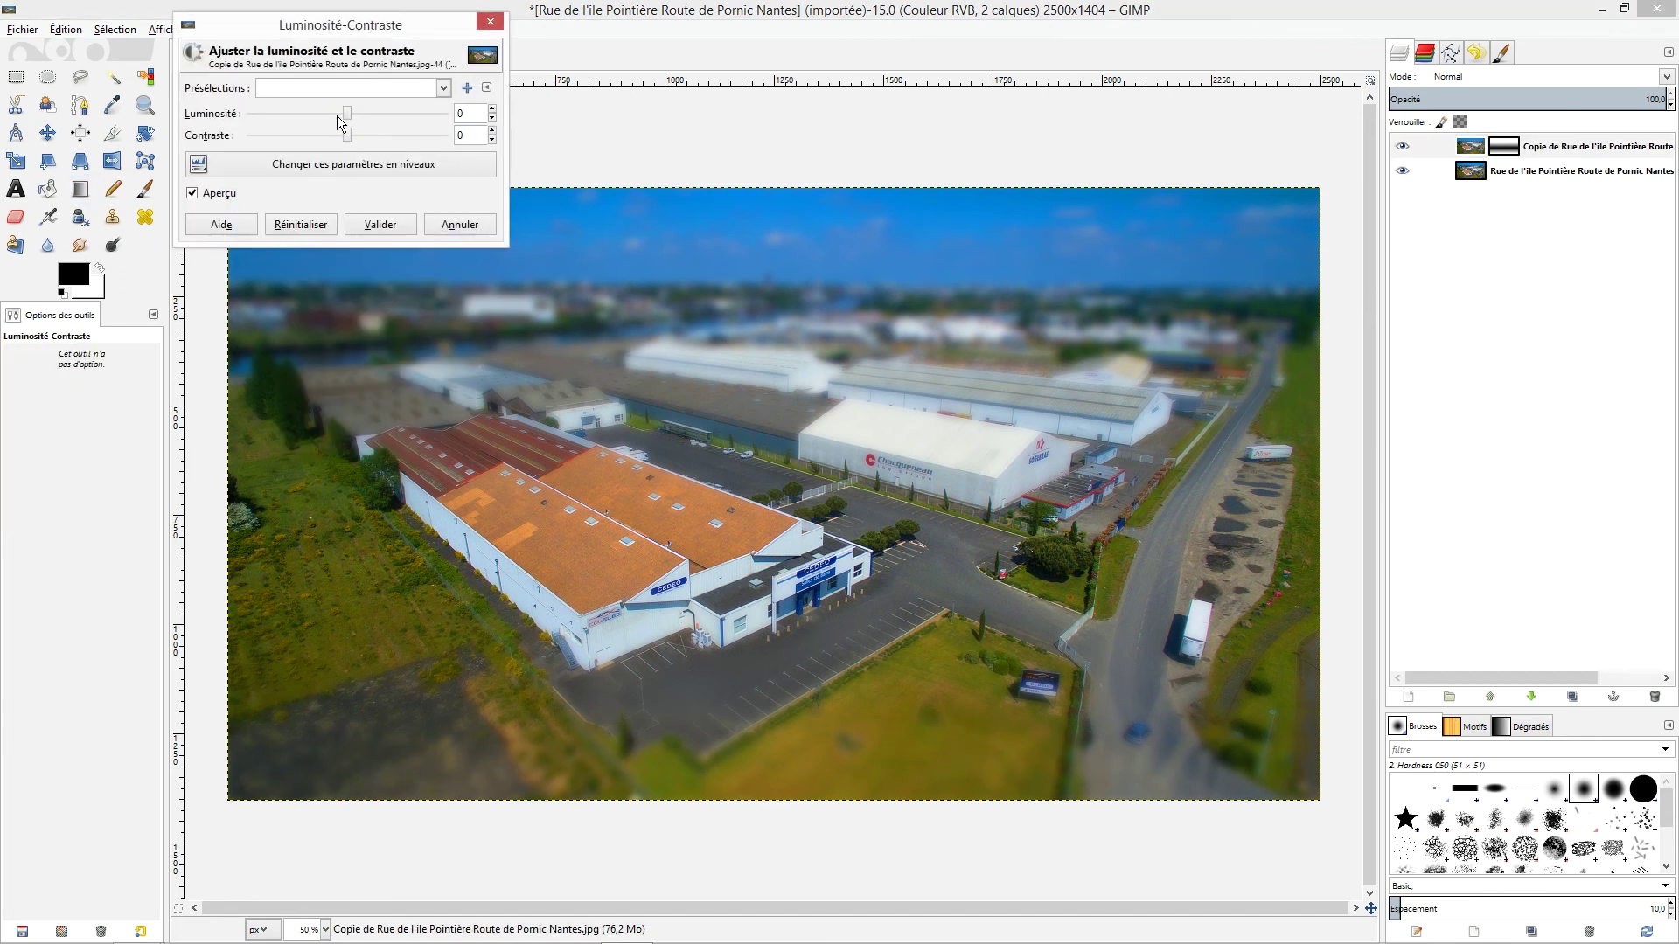
pyautogui.doubleClick(459, 135)
pyautogui.write('20')
pyautogui.click(381, 231)
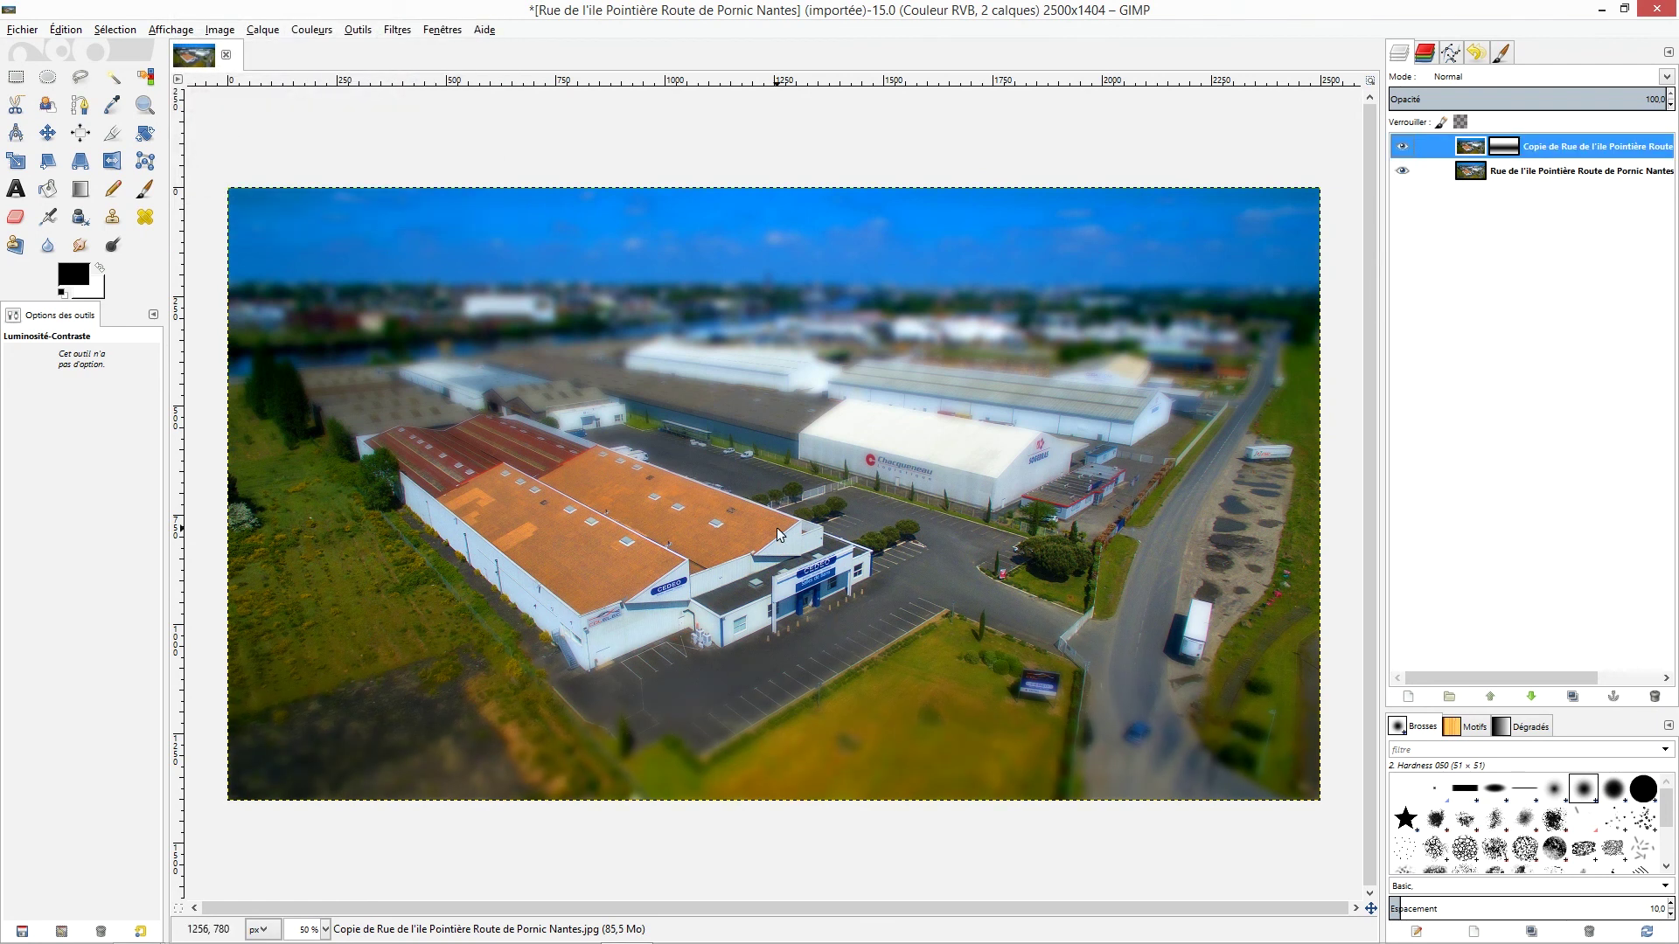